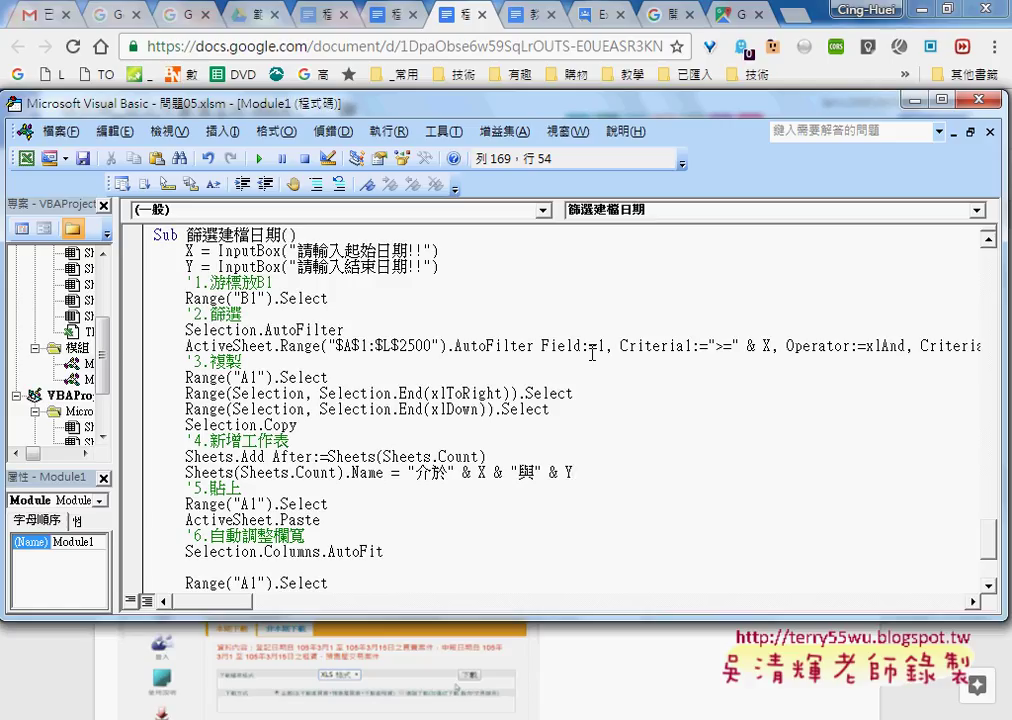
Step: Make the code window taller and add a blank line after the Sheets.Add statement
double_click(602, 346)
drag(619, 621, 619, 657)
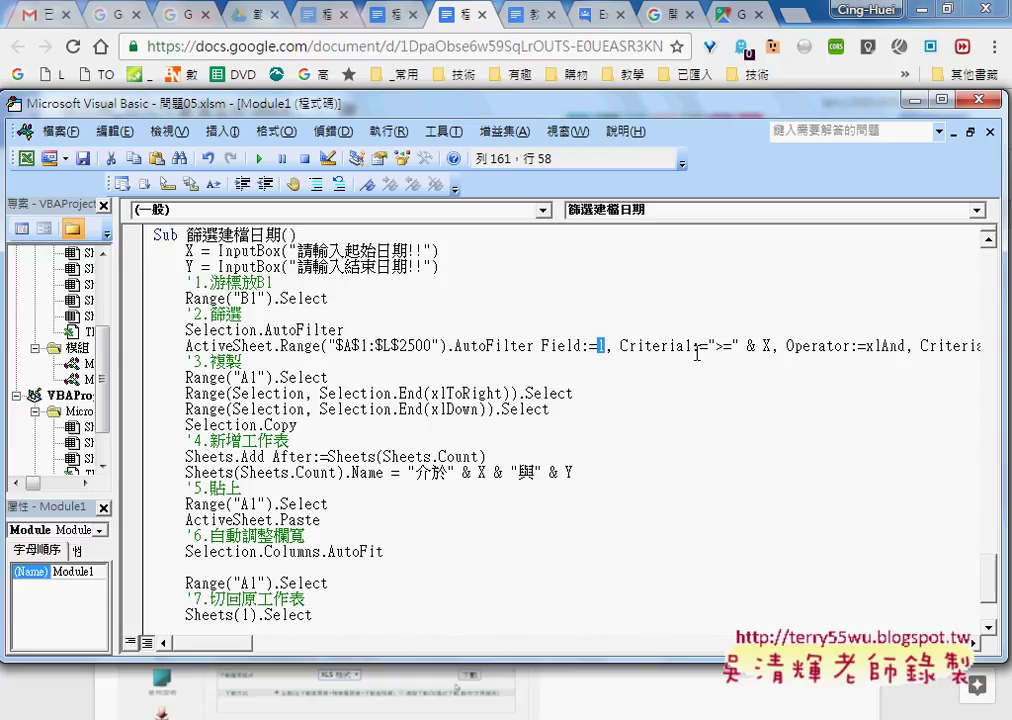
double_click(720, 346)
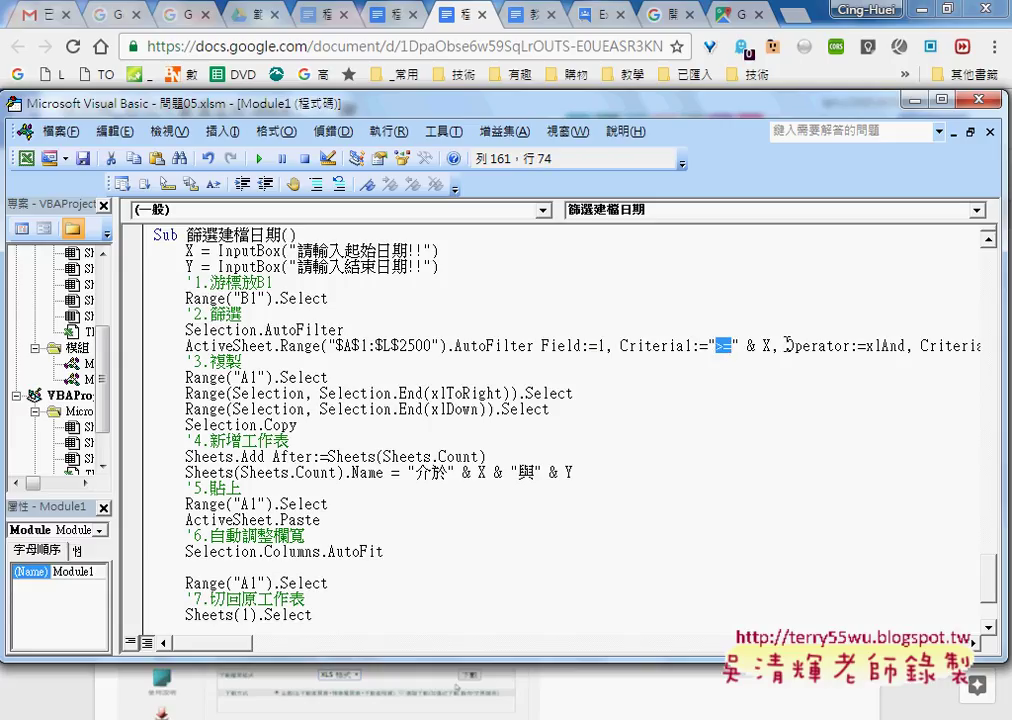
click(253, 650)
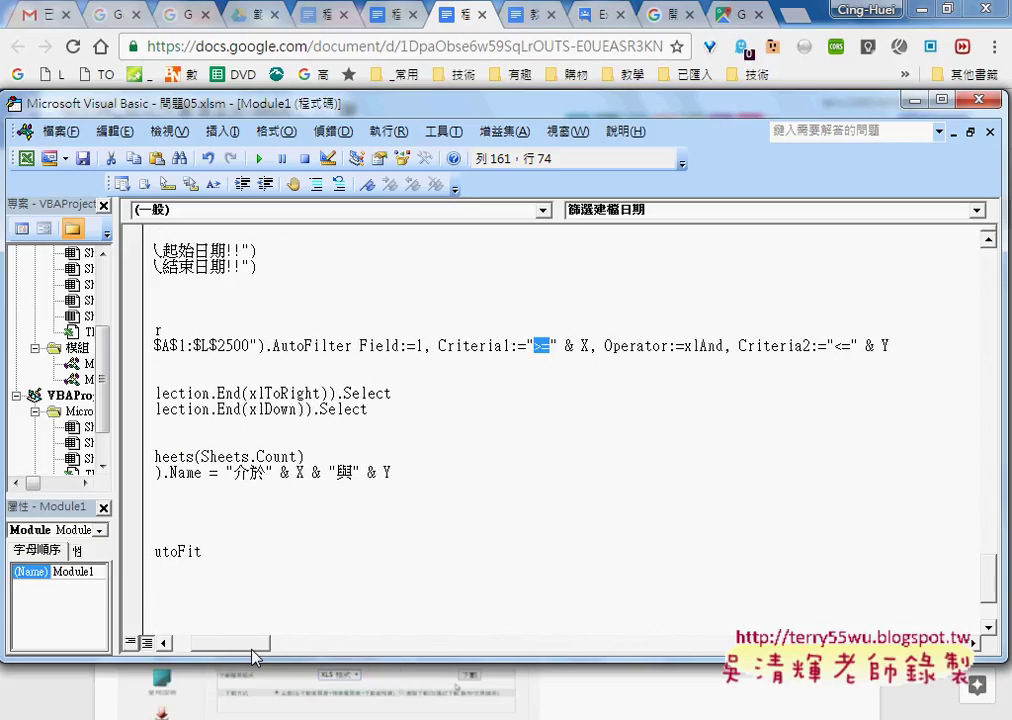
drag(253, 652, 225, 652)
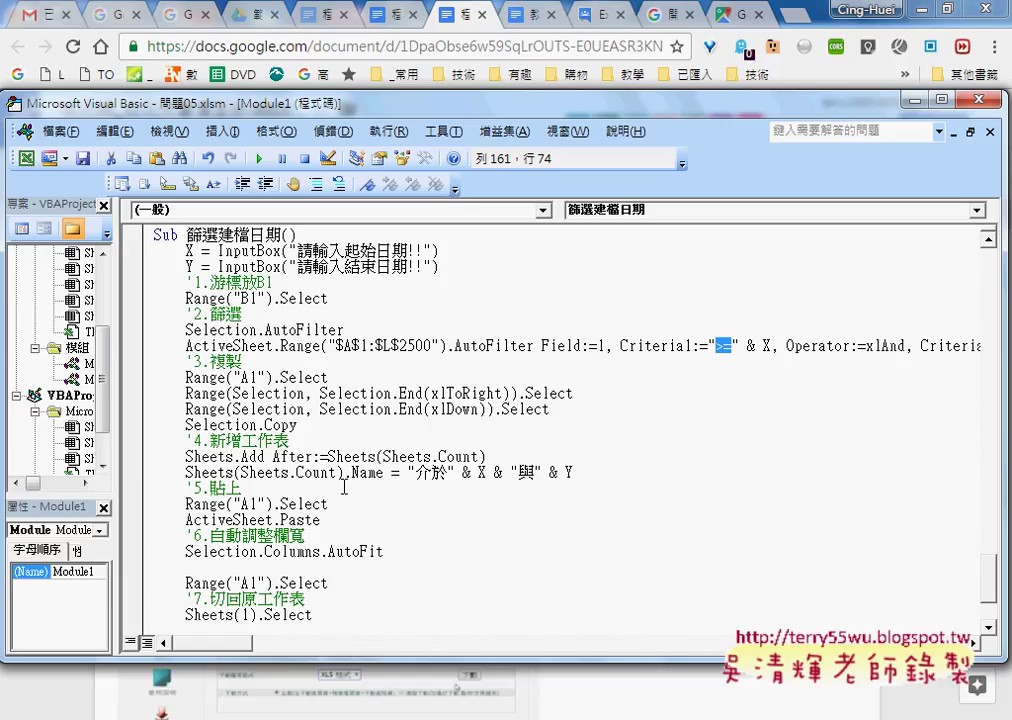
drag(403, 474, 577, 474)
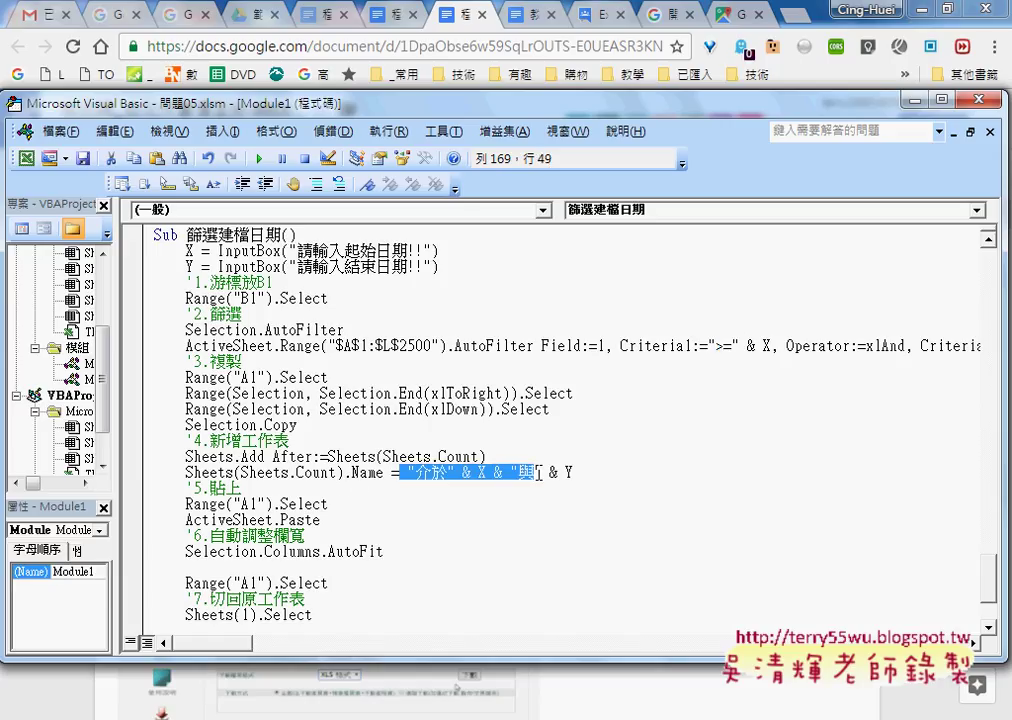
click(527, 456)
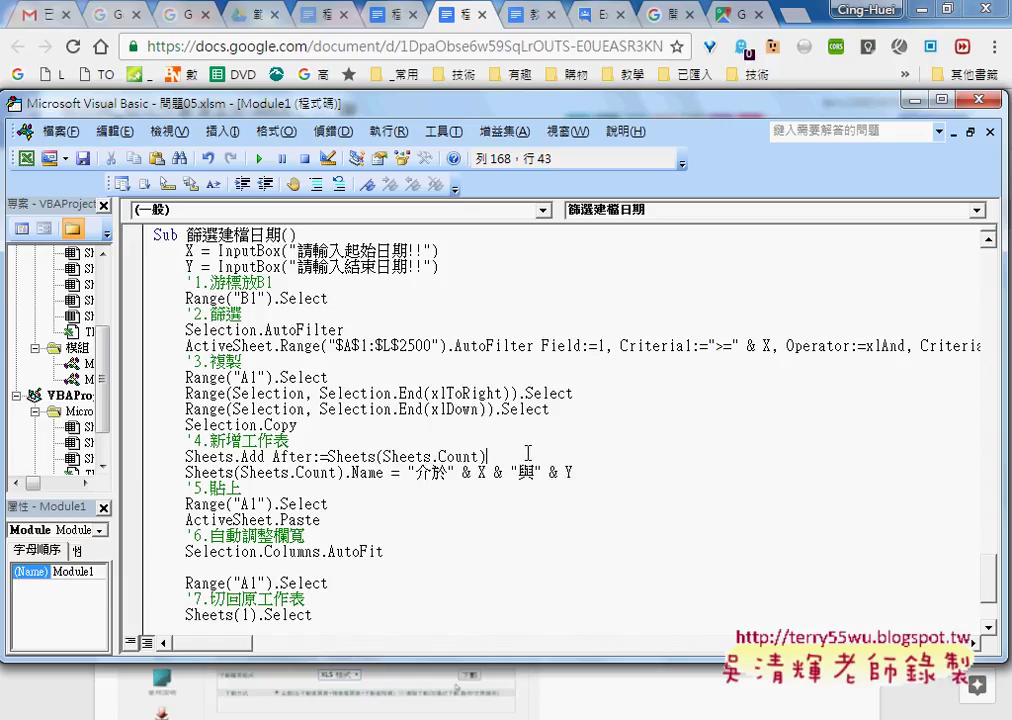
key(Return)
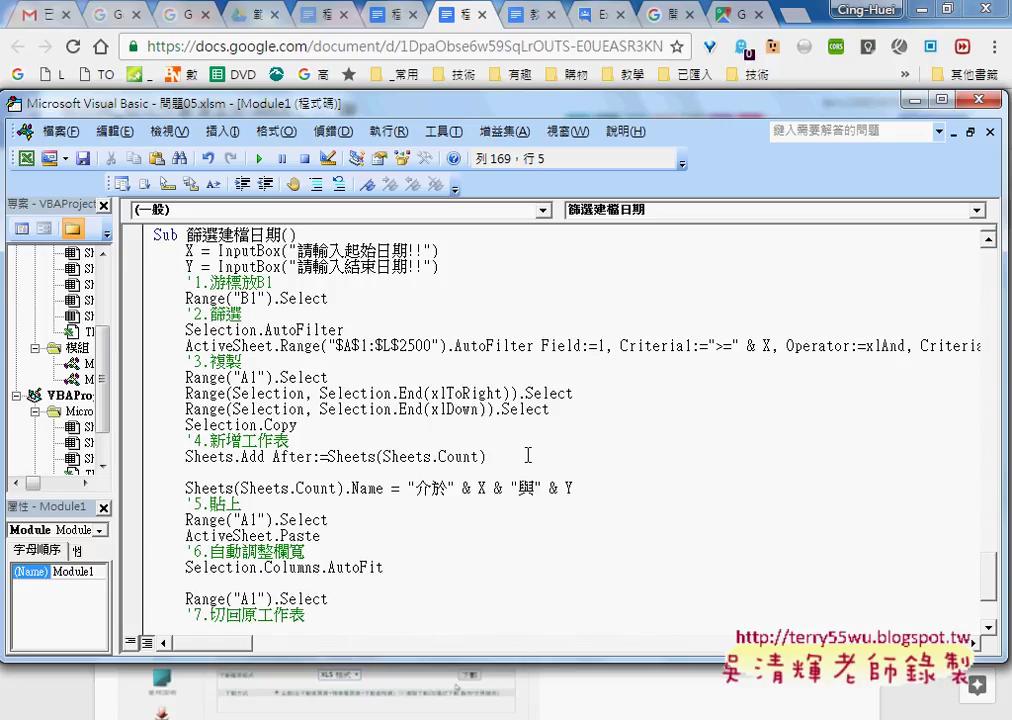
Step: Type the unfinished 'S=' on the blank line after Sheets.Add and dismiss the compile error
drag(575, 488, 408, 488)
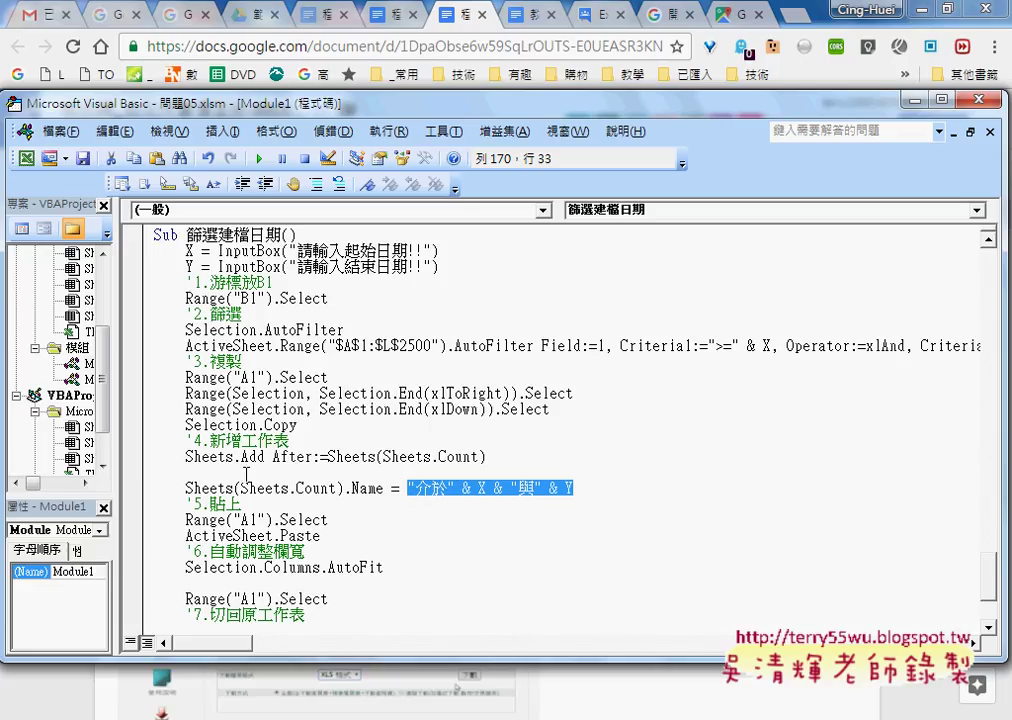
click(323, 474)
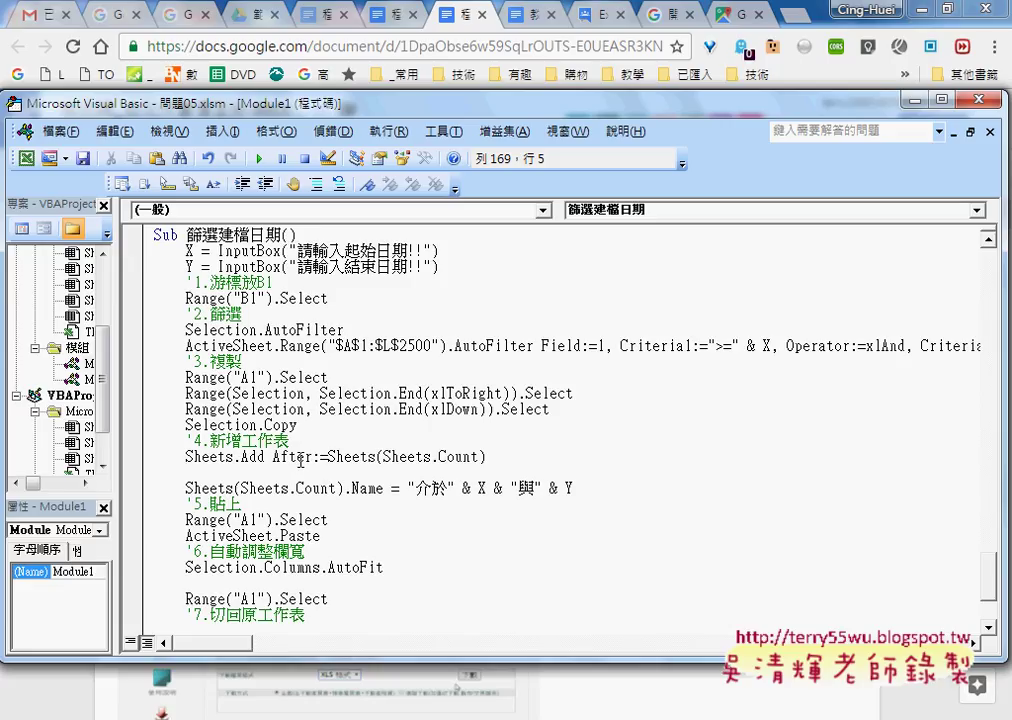
key(Up)
key(Down)
click(366, 488)
click(331, 486)
click(298, 473)
text(S)
text(=)
click(433, 517)
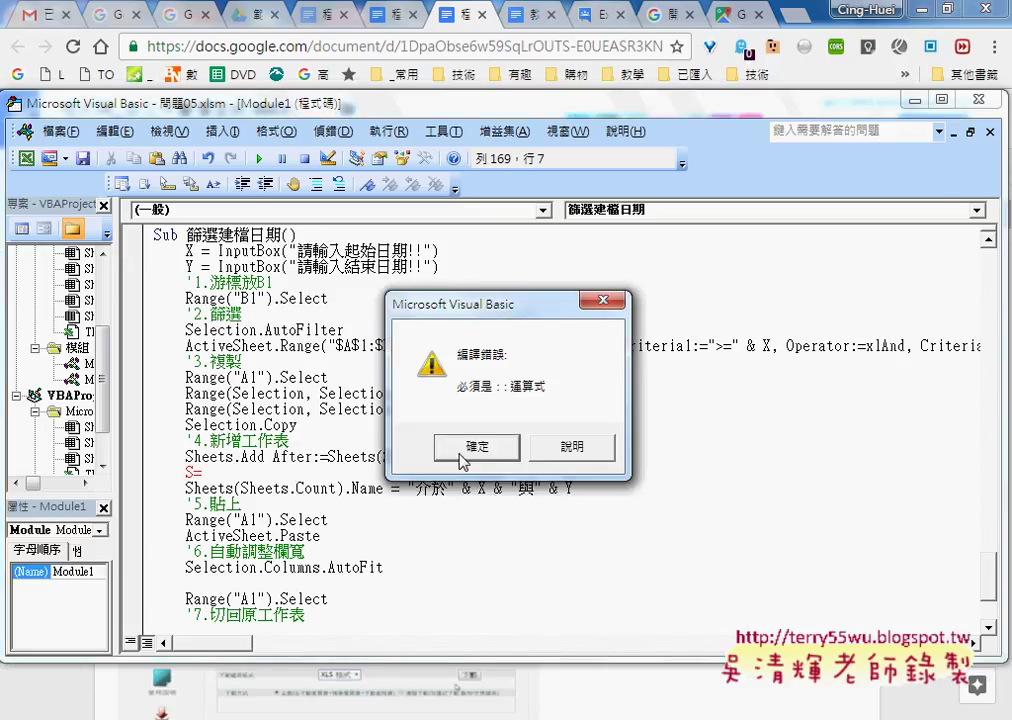
click(461, 460)
drag(408, 488, 573, 488)
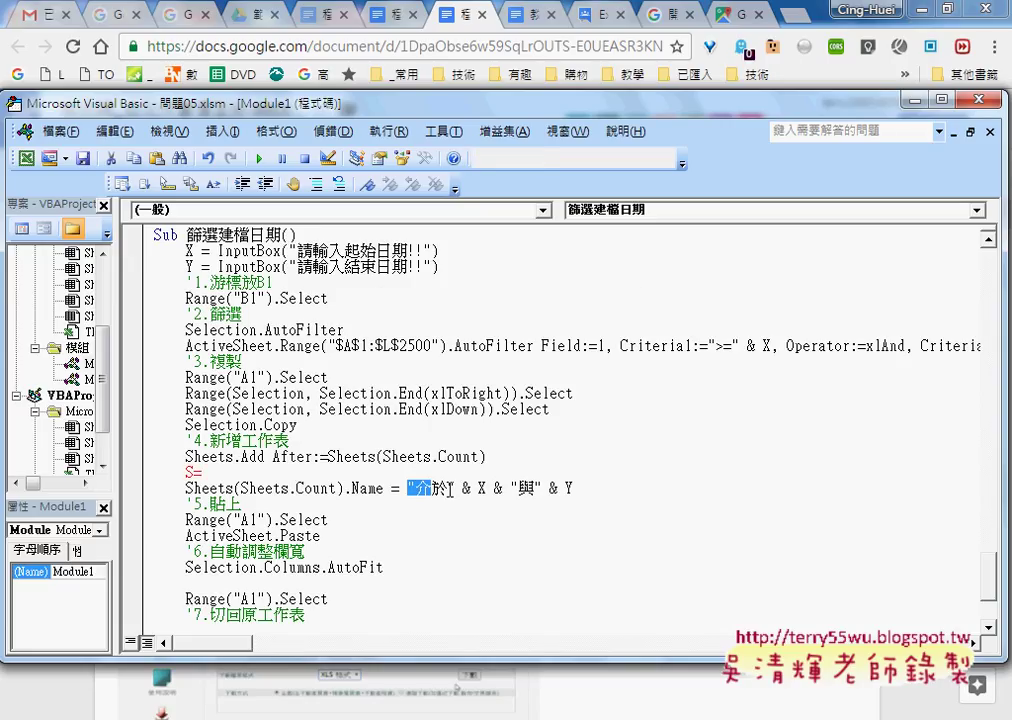
Step: Move the "介於" & X & "與" & Y expression after S = and set the sheet's Name = S
key(ctrl+x)
click(200, 472)
key(ctrl+v)
click(499, 490)
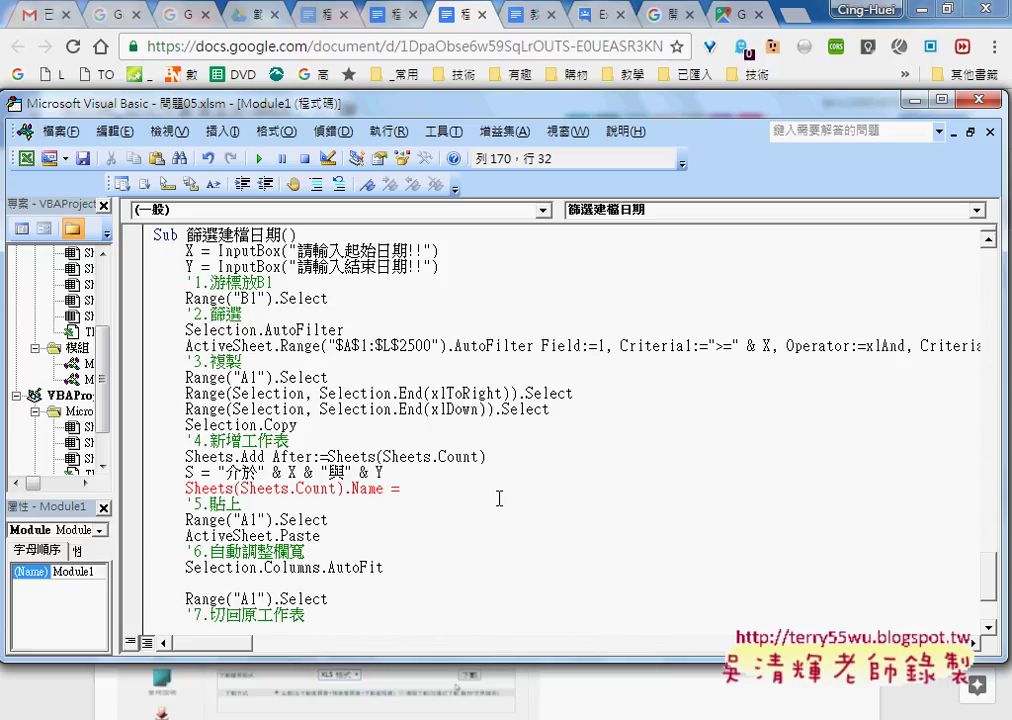
text(S)
click(501, 534)
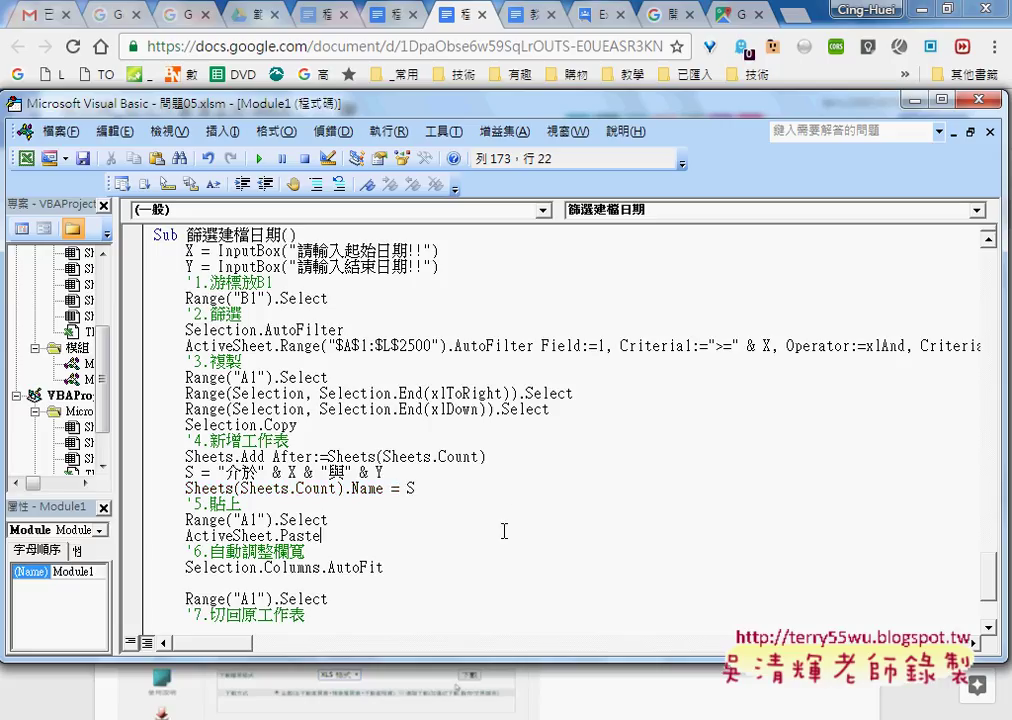
click(218, 472)
drag(218, 472, 383, 472)
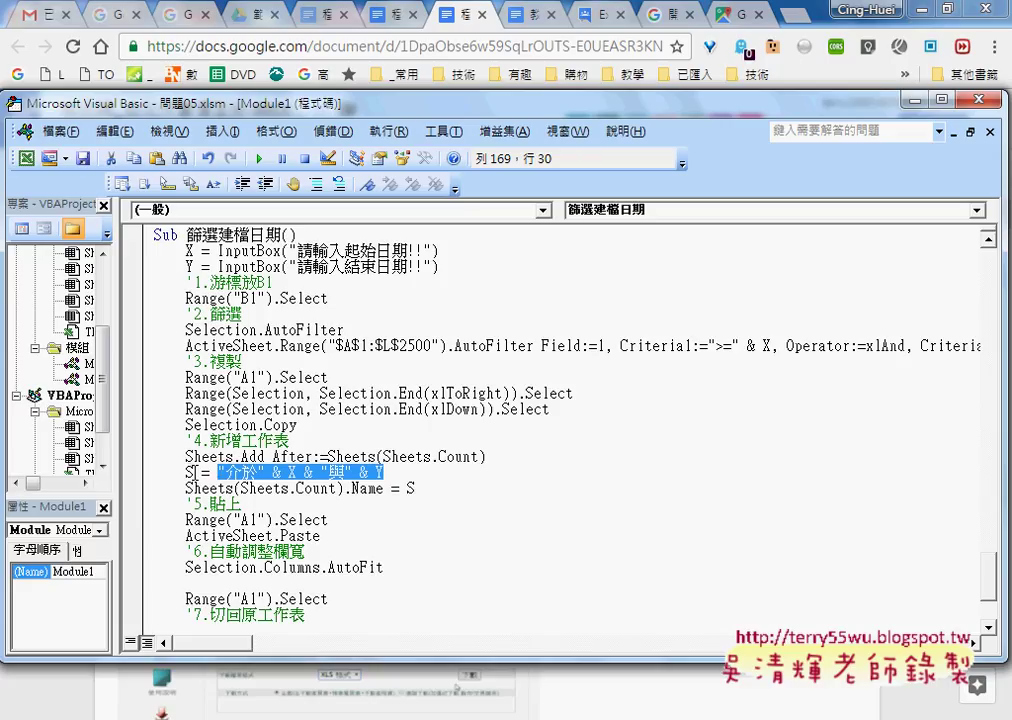
drag(193, 472, 390, 472)
key(Left)
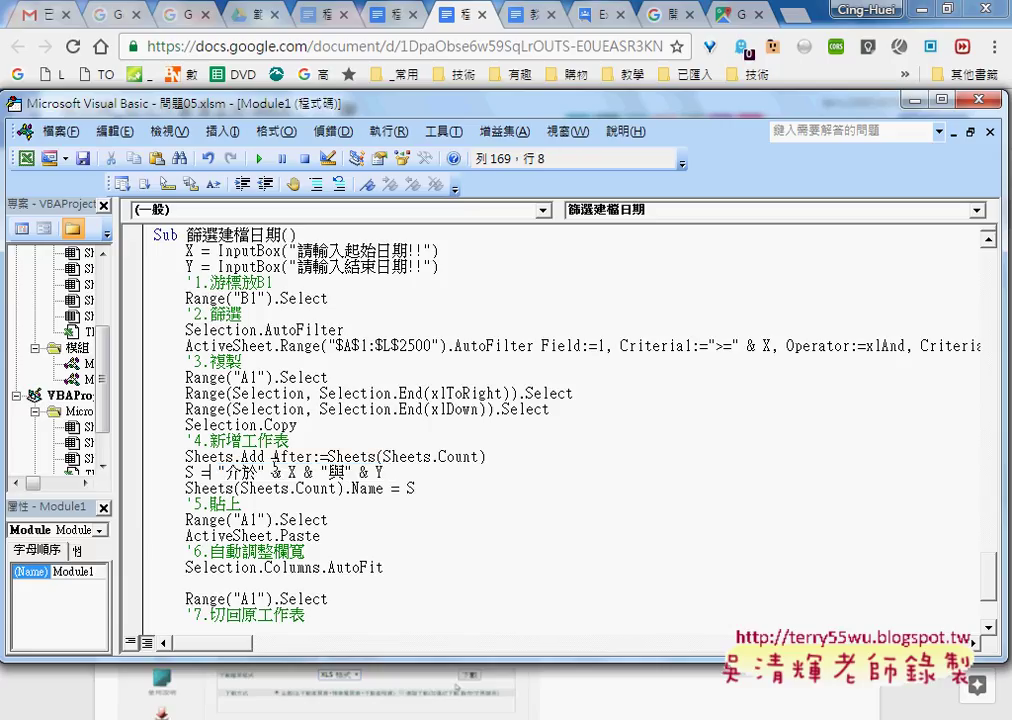
Step: Insert vba.Replace( before the name expression on the S line
text(vb)
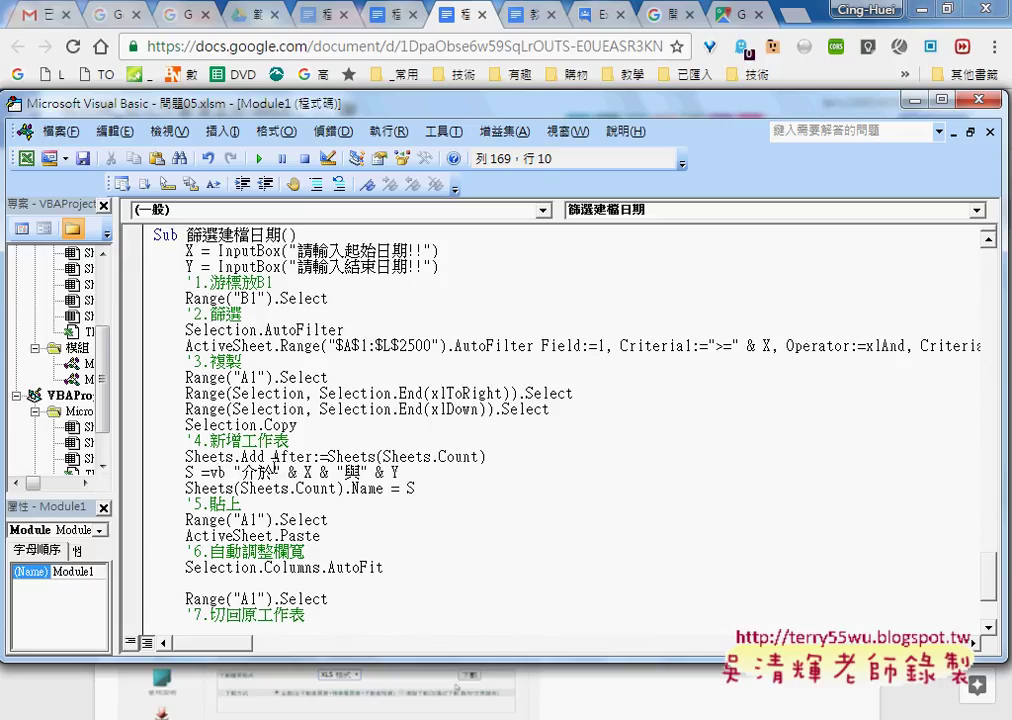
text(a.)
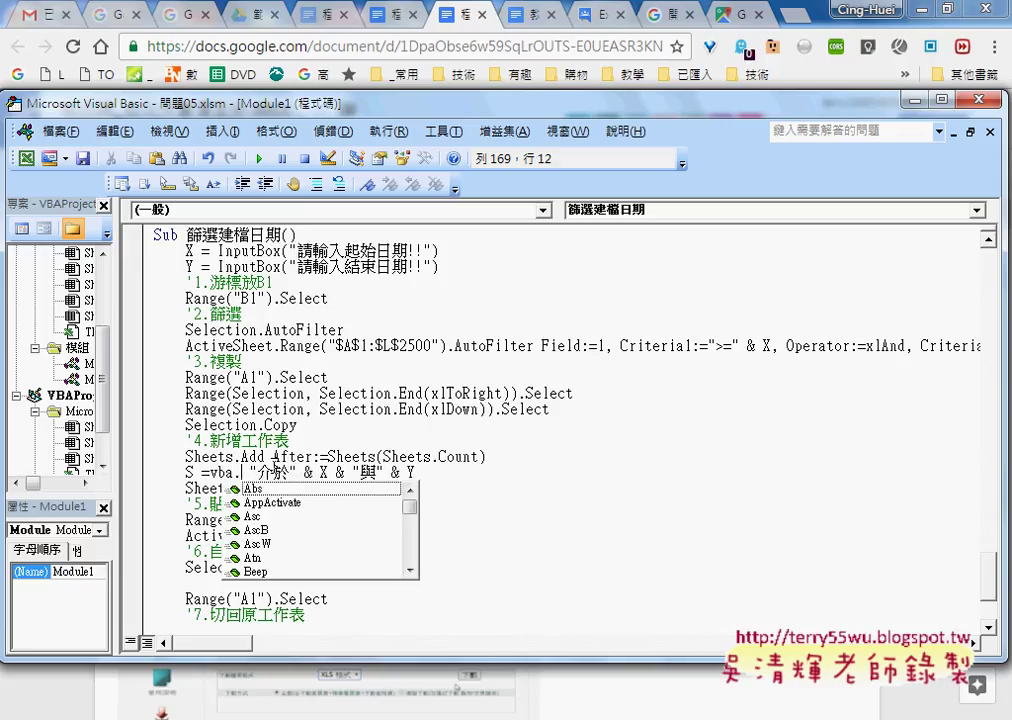
text(r)
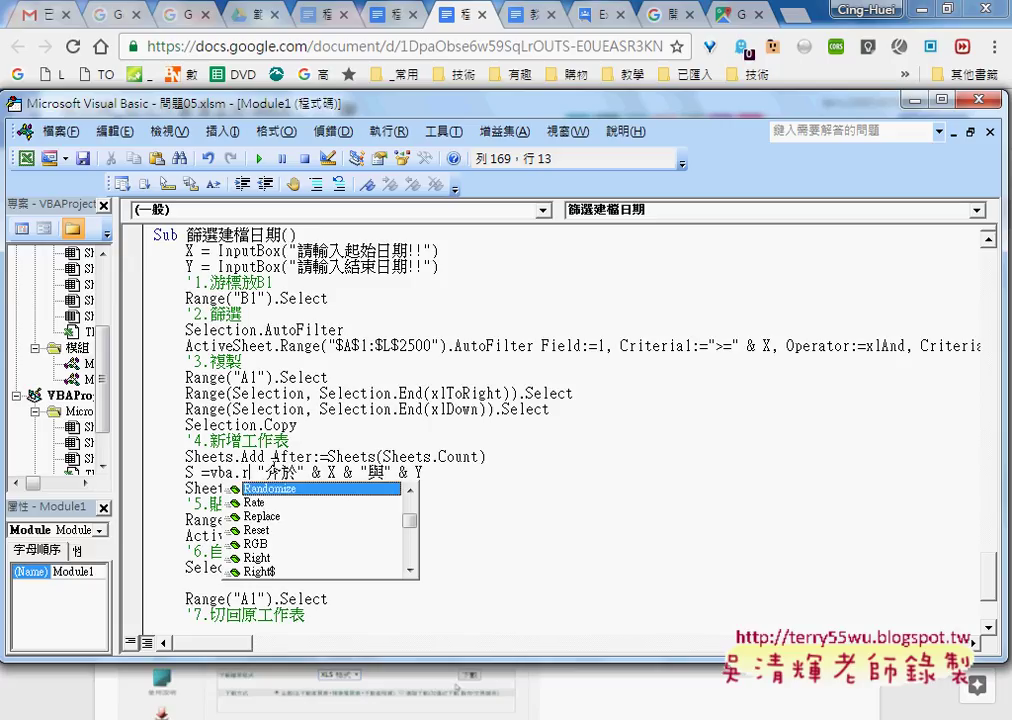
text(e)
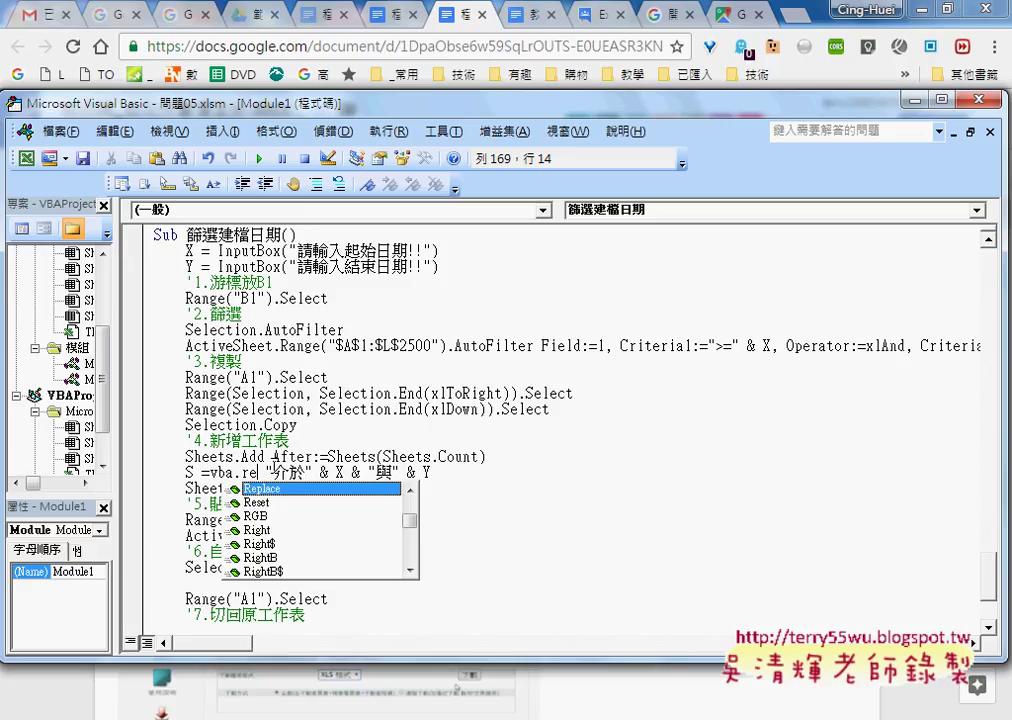
double_click(375, 489)
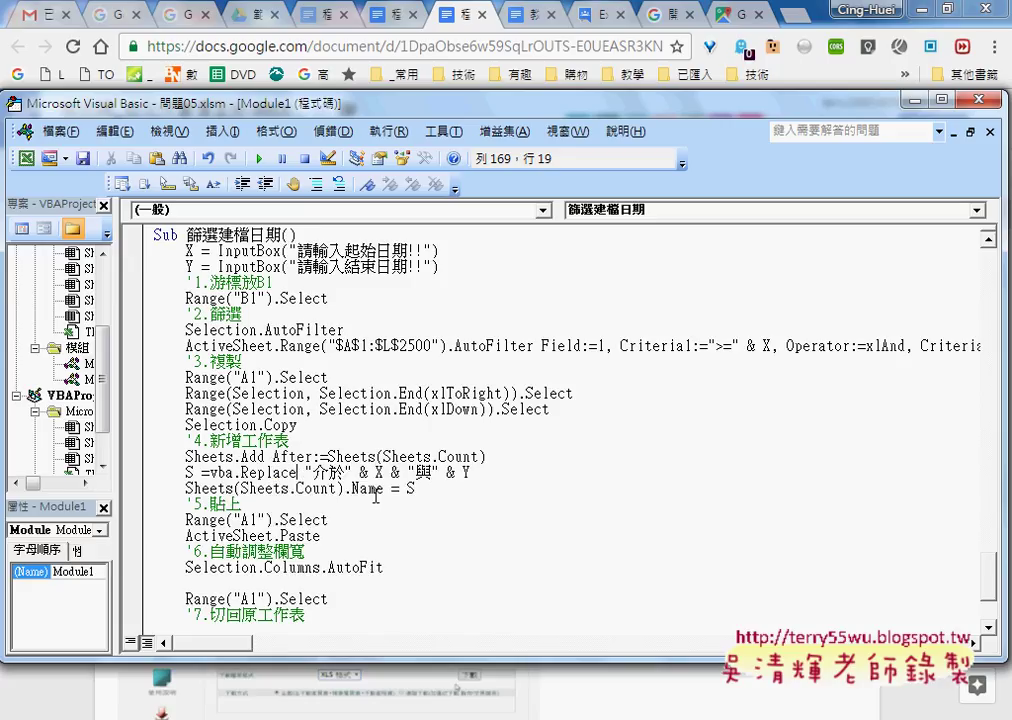
text(()
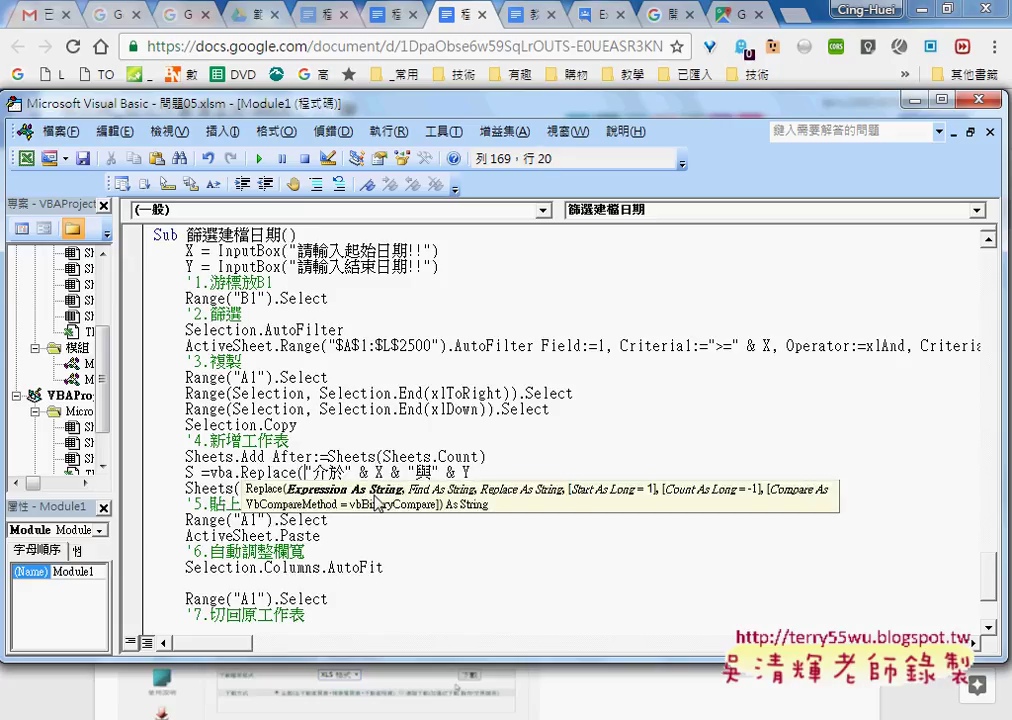
drag(305, 472, 474, 472)
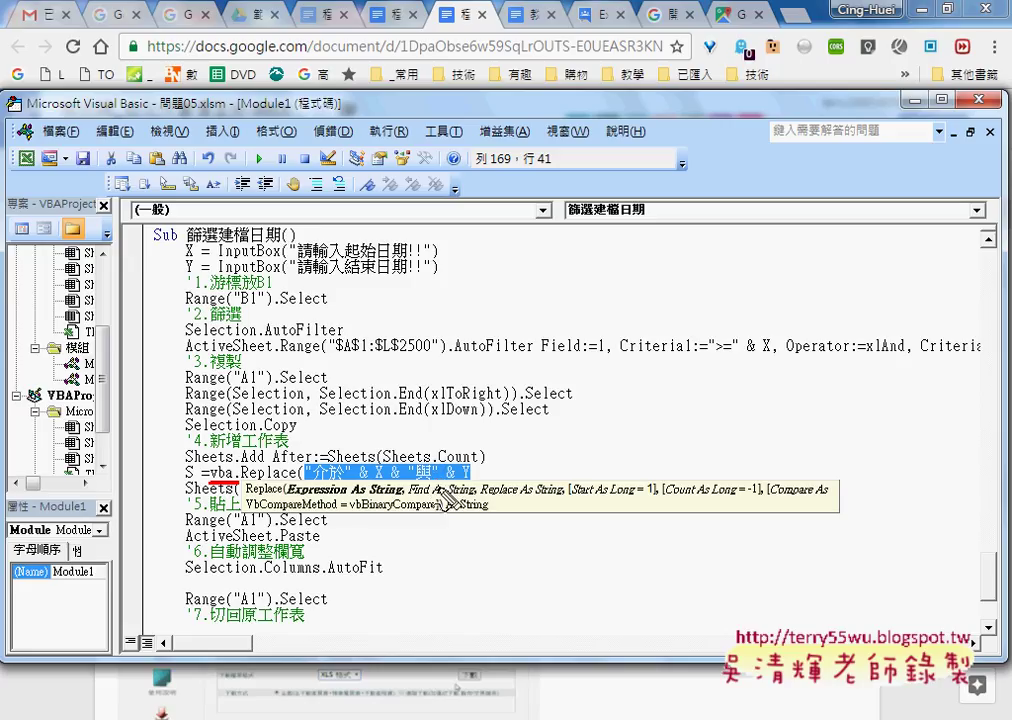
click(440, 488)
click(497, 467)
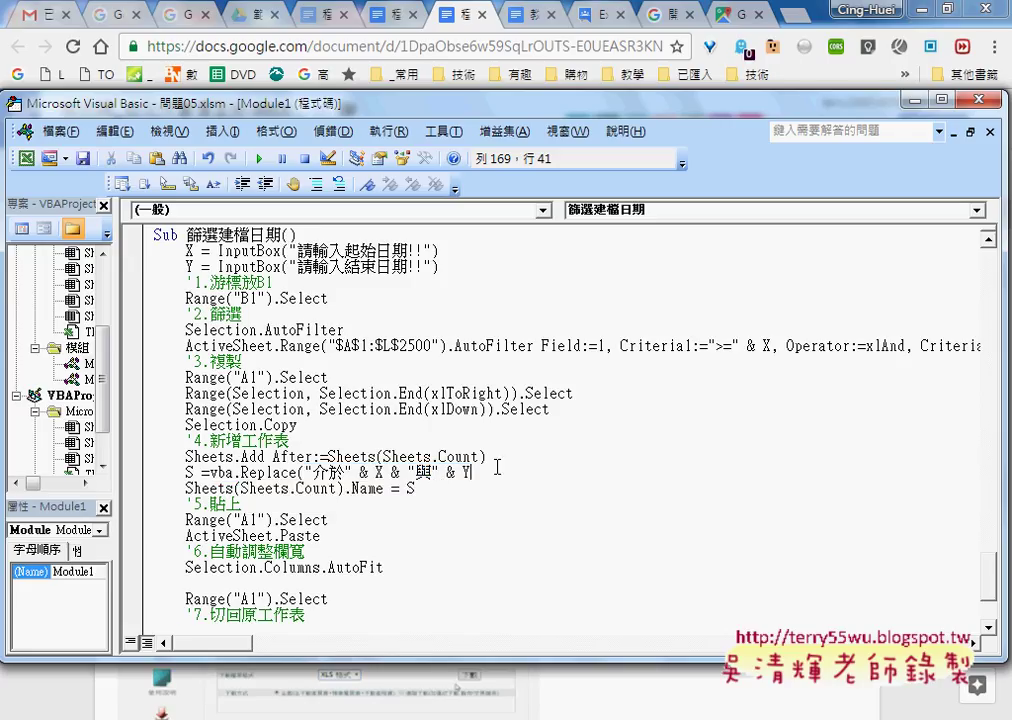
text(,)
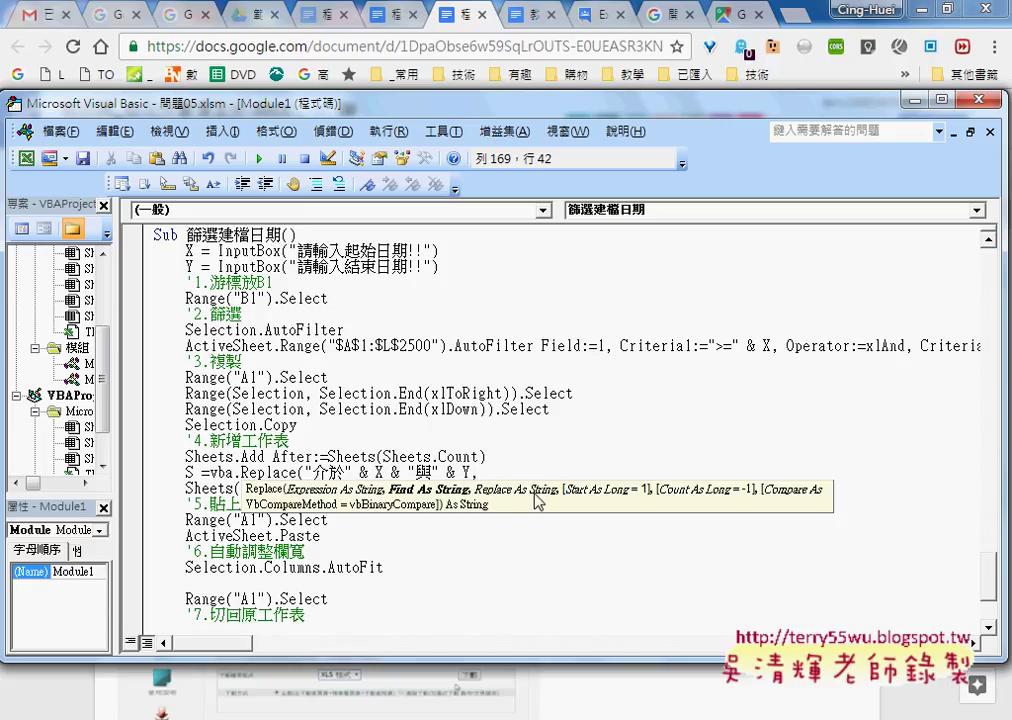
text("/)
text(",)
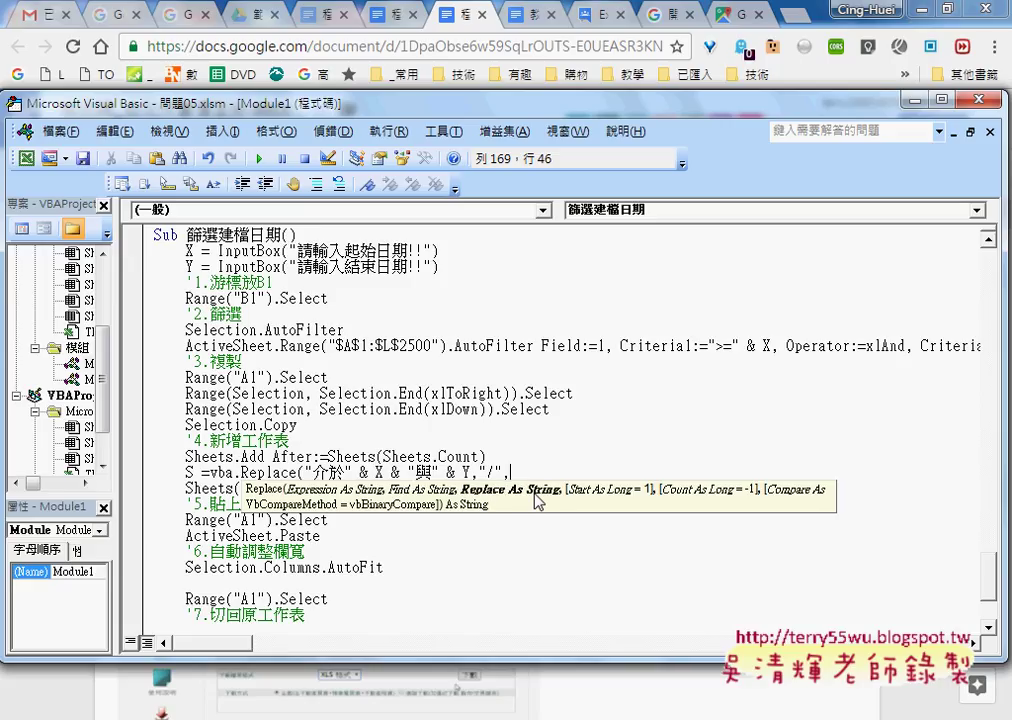
text("_)
text("))
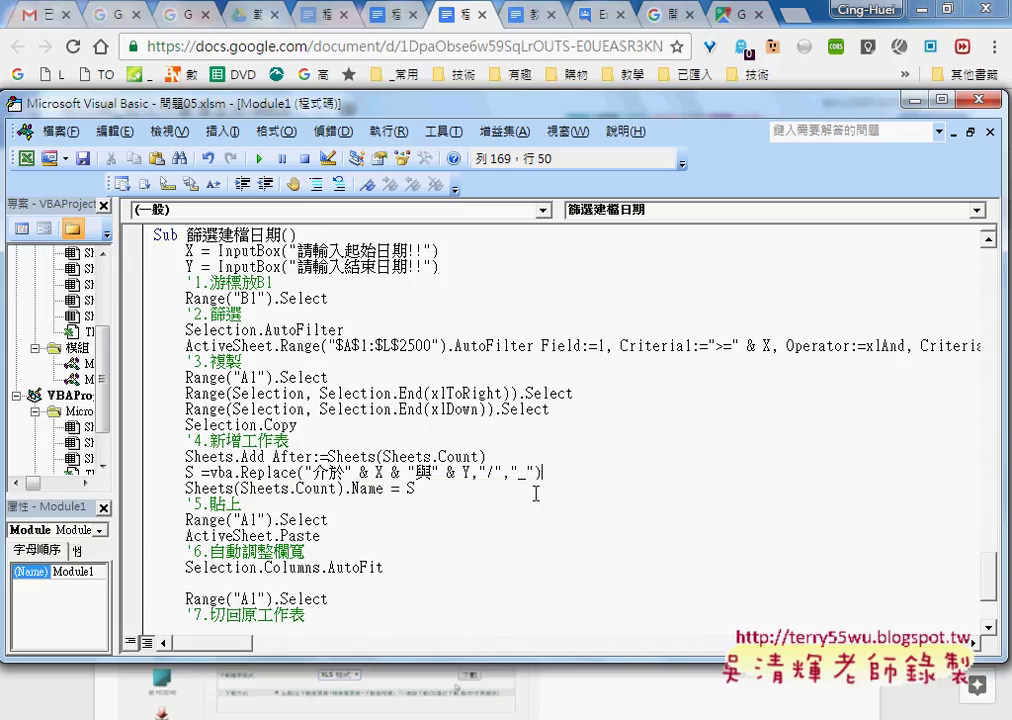
click(628, 517)
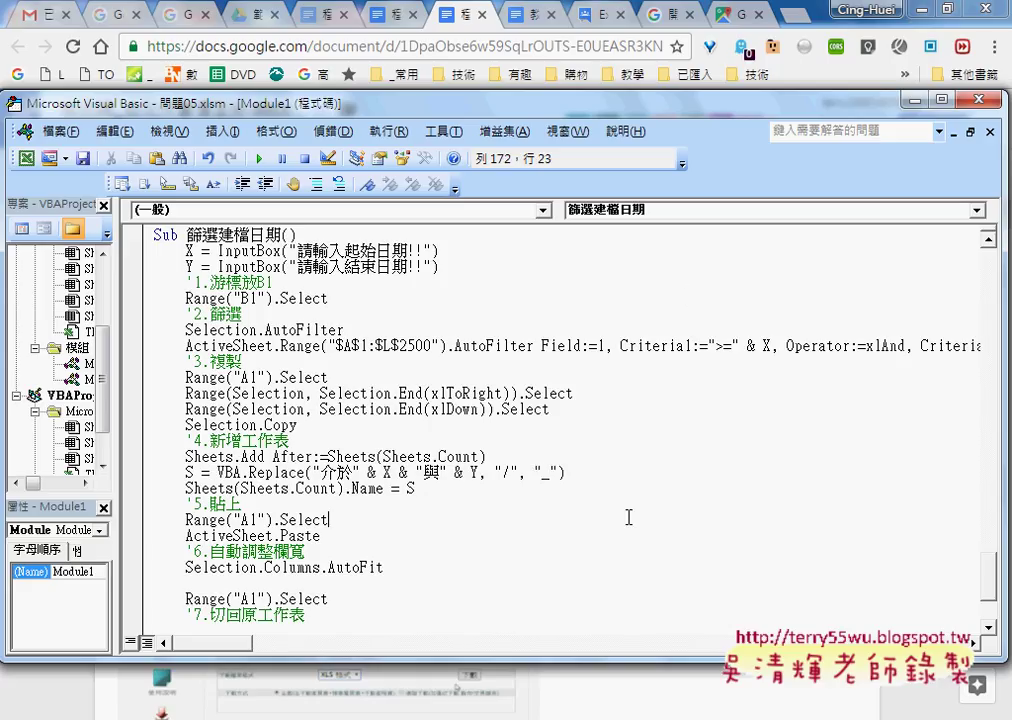
click(567, 472)
click(493, 472)
drag(493, 472, 557, 472)
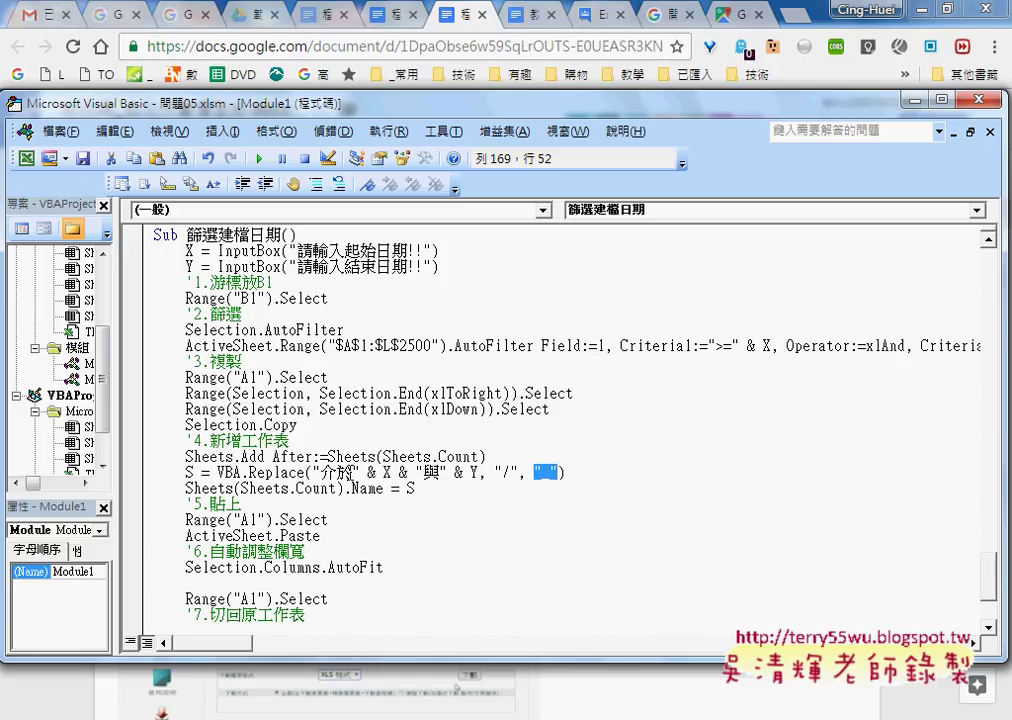
drag(313, 472, 480, 472)
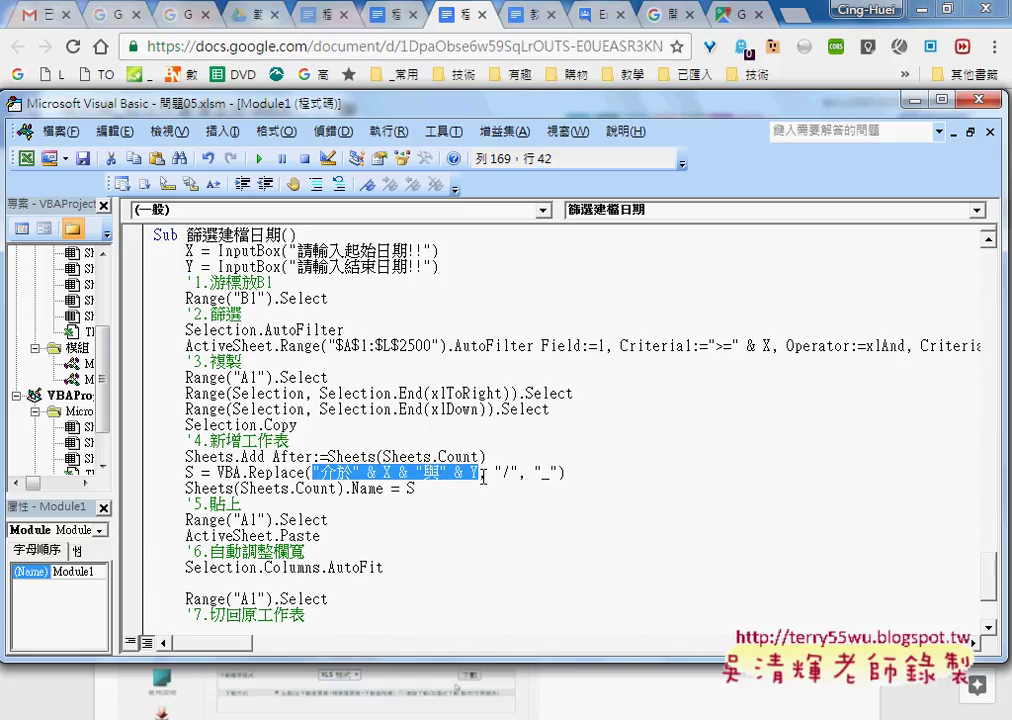
drag(566, 472, 184, 464)
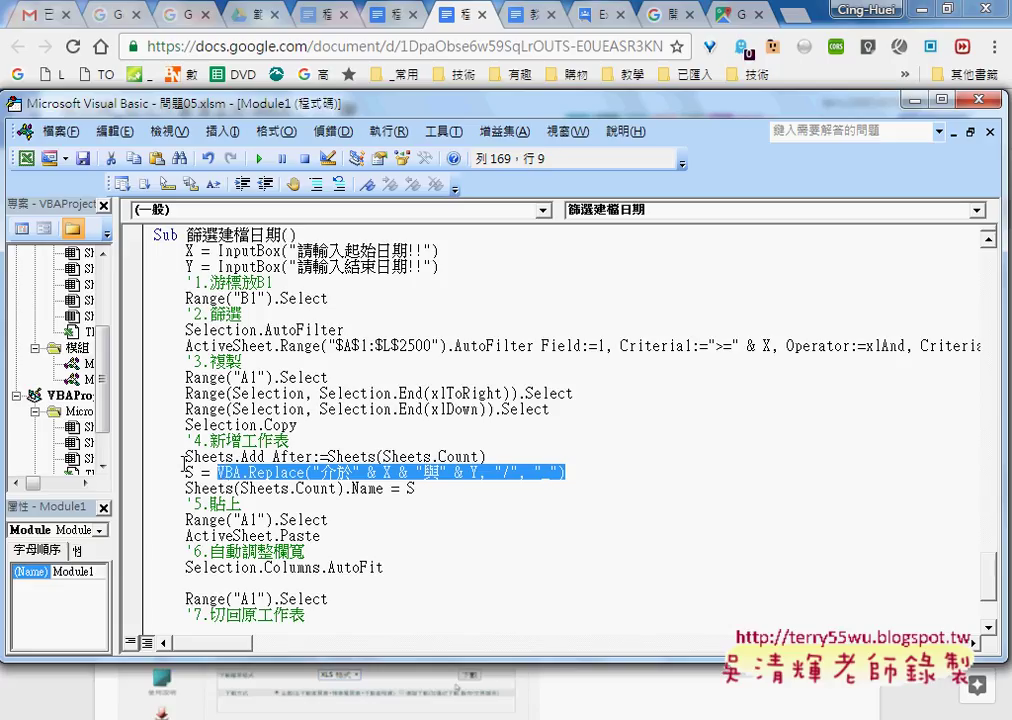
click(193, 472)
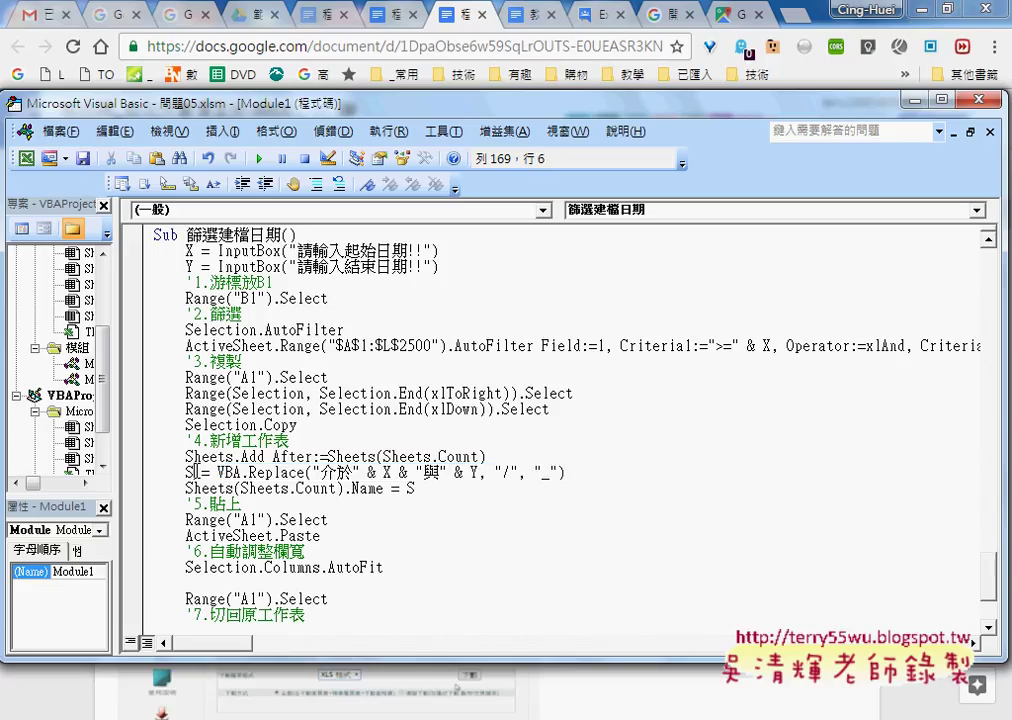
key(shift+Left)
double_click(410, 489)
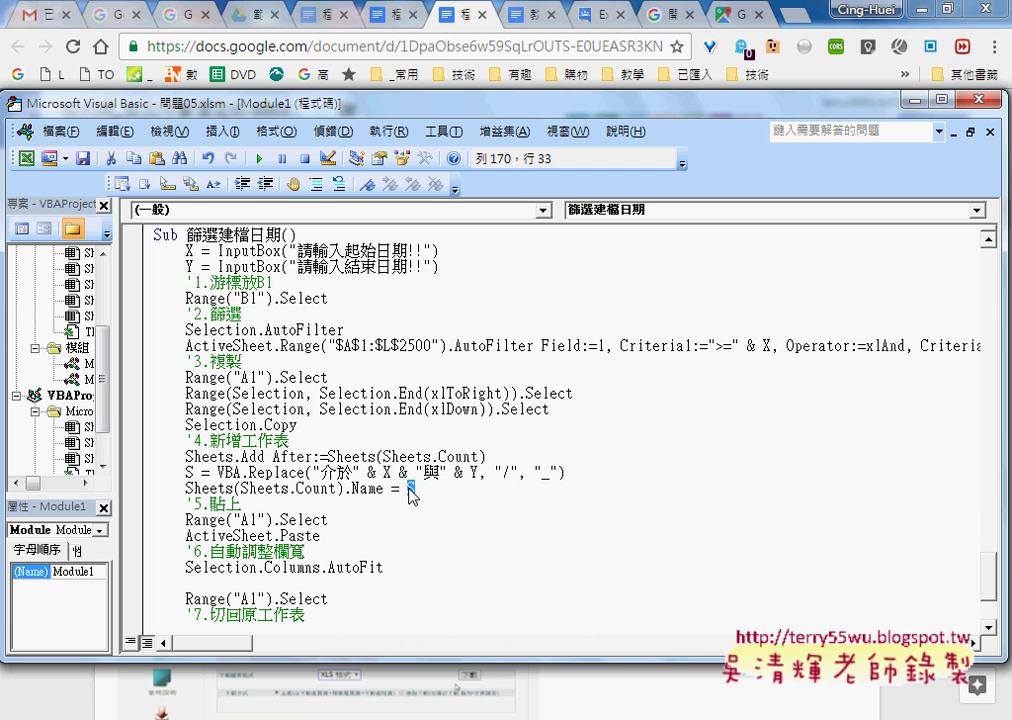
Step: Clear the browser and other windows away to bring the 問題05.xlsm workbook to the front
click(919, 13)
click(919, 13)
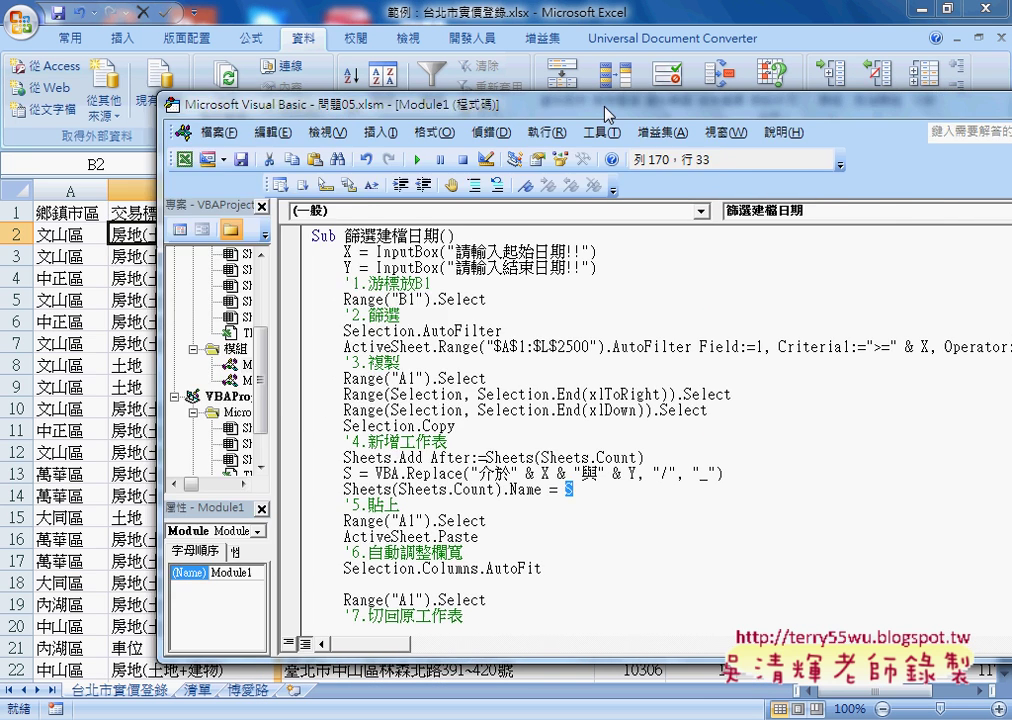
drag(606, 106, 710, 109)
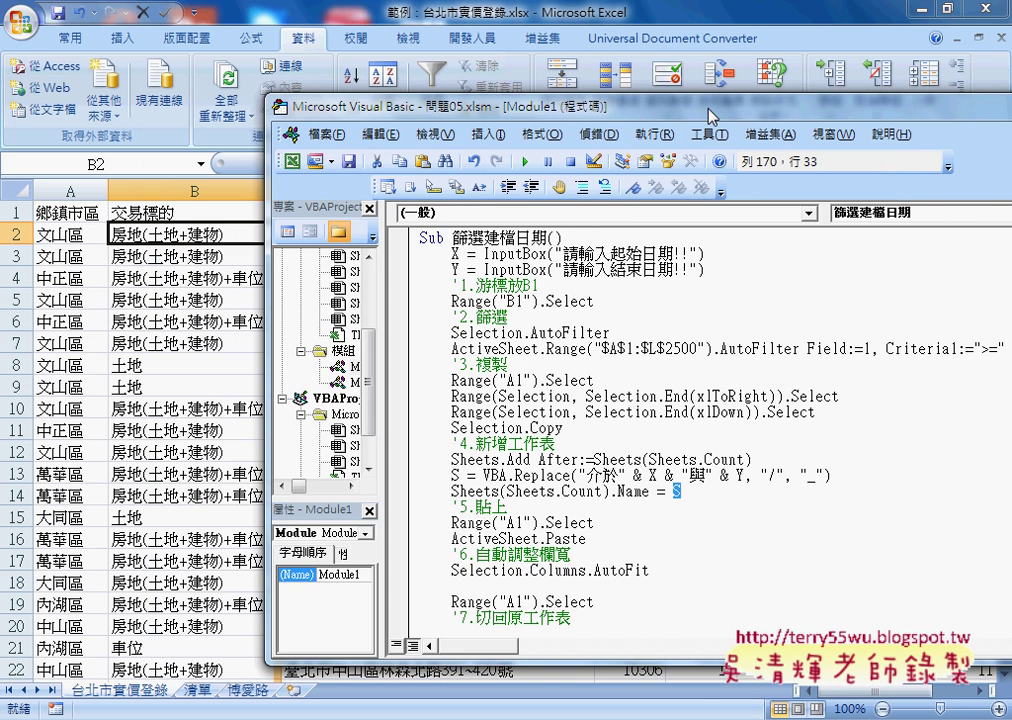
click(912, 8)
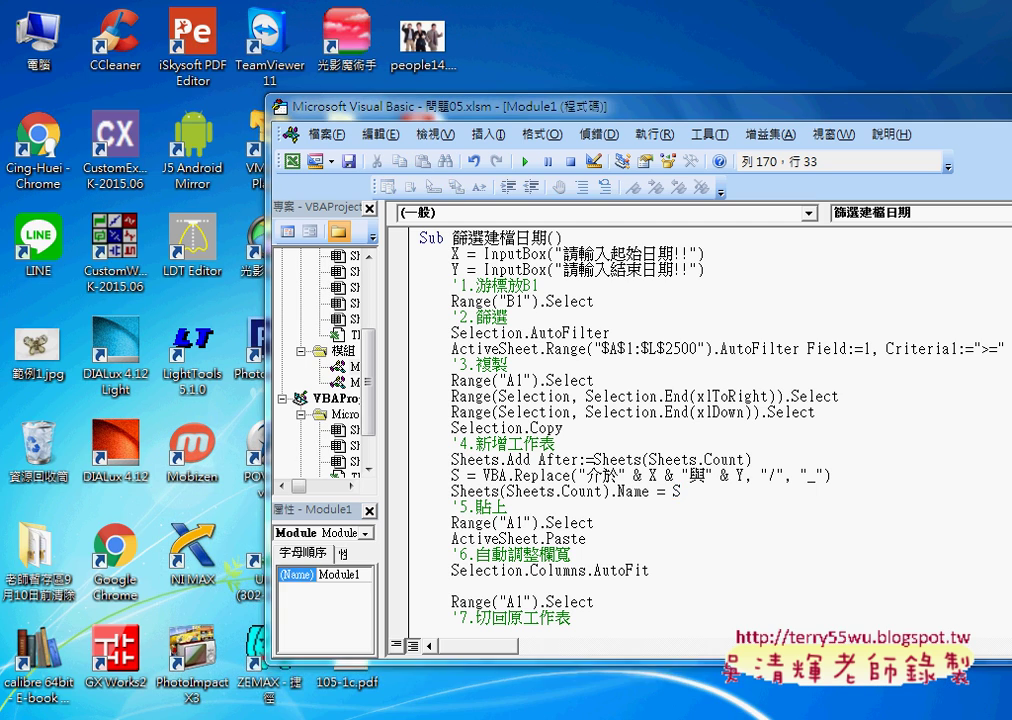
click(388, 614)
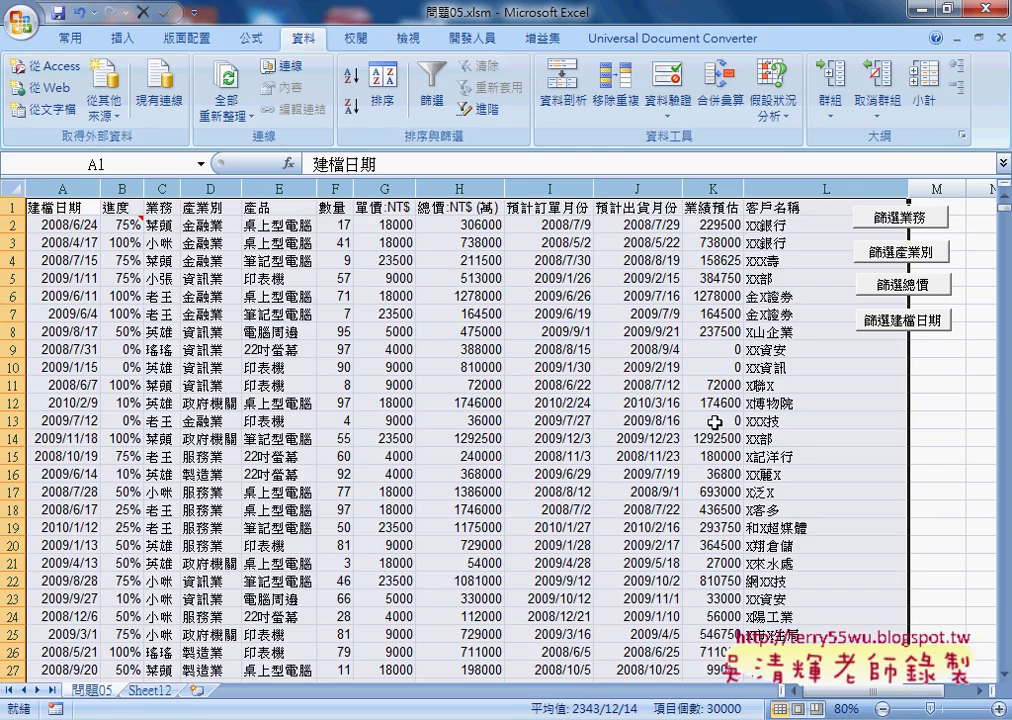
click(915, 385)
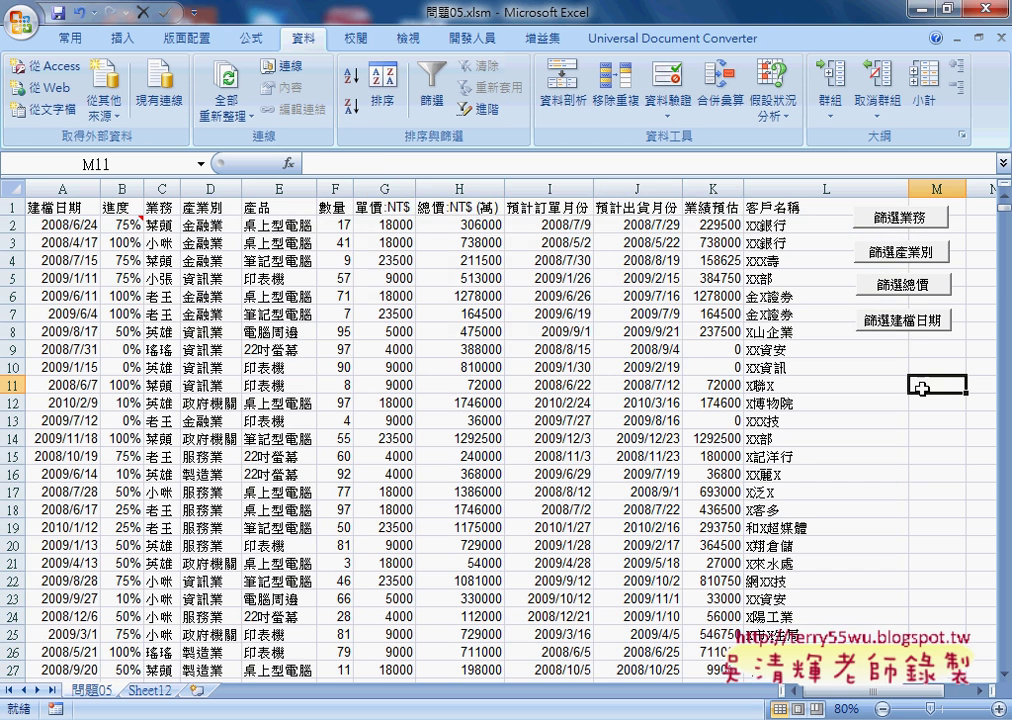
Step: Run the 篩選建檔日期 macro with dates 2008/1/1 and 2008/6/1, then view the new sheet
click(905, 325)
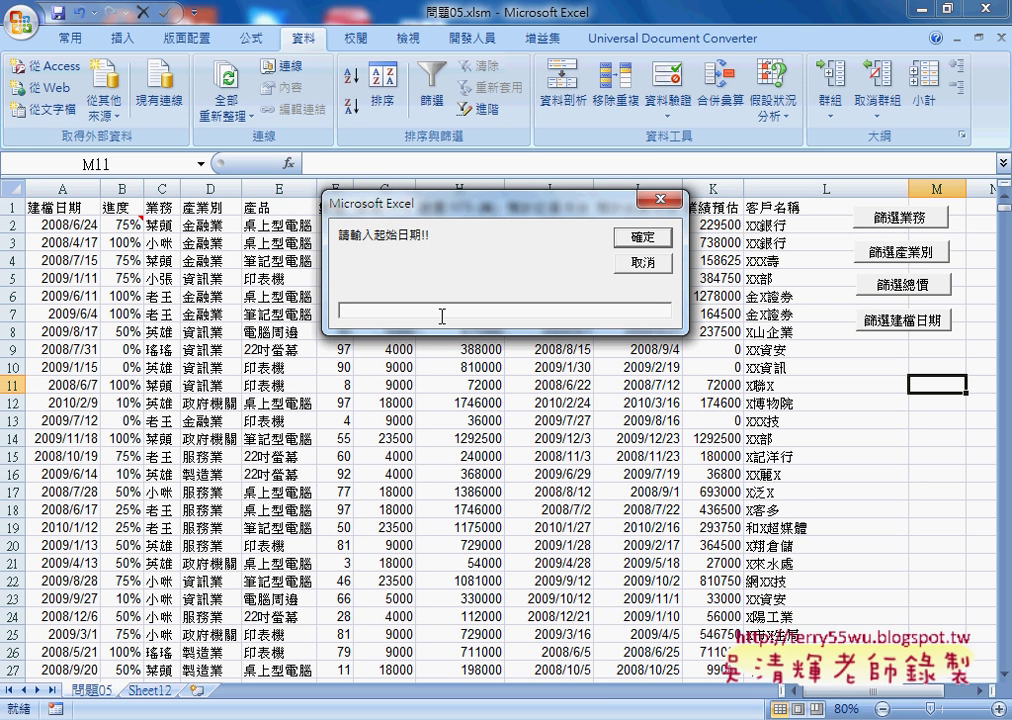
text(200)
text(8/1/1)
key(Return)
text(20)
text(08/6)
text(/1)
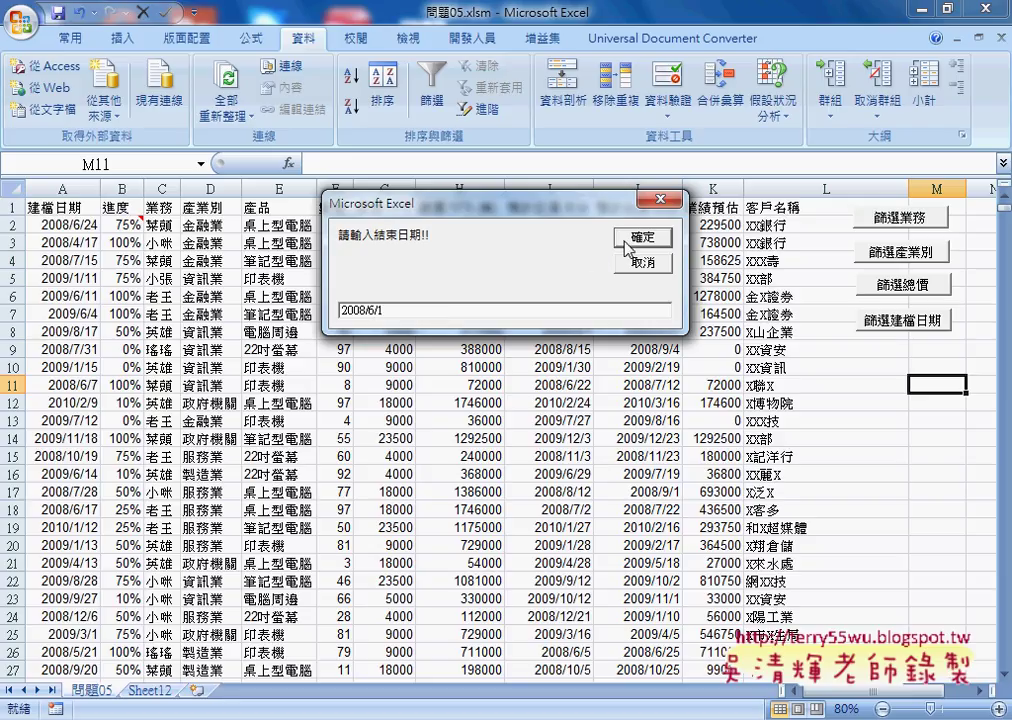
click(655, 243)
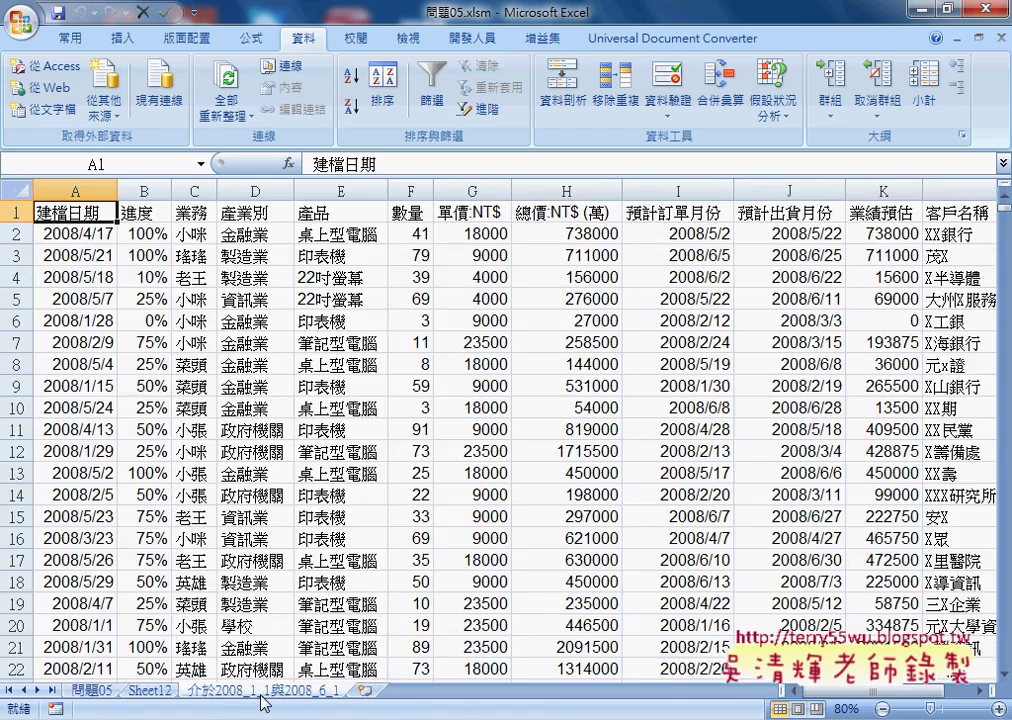
click(250, 690)
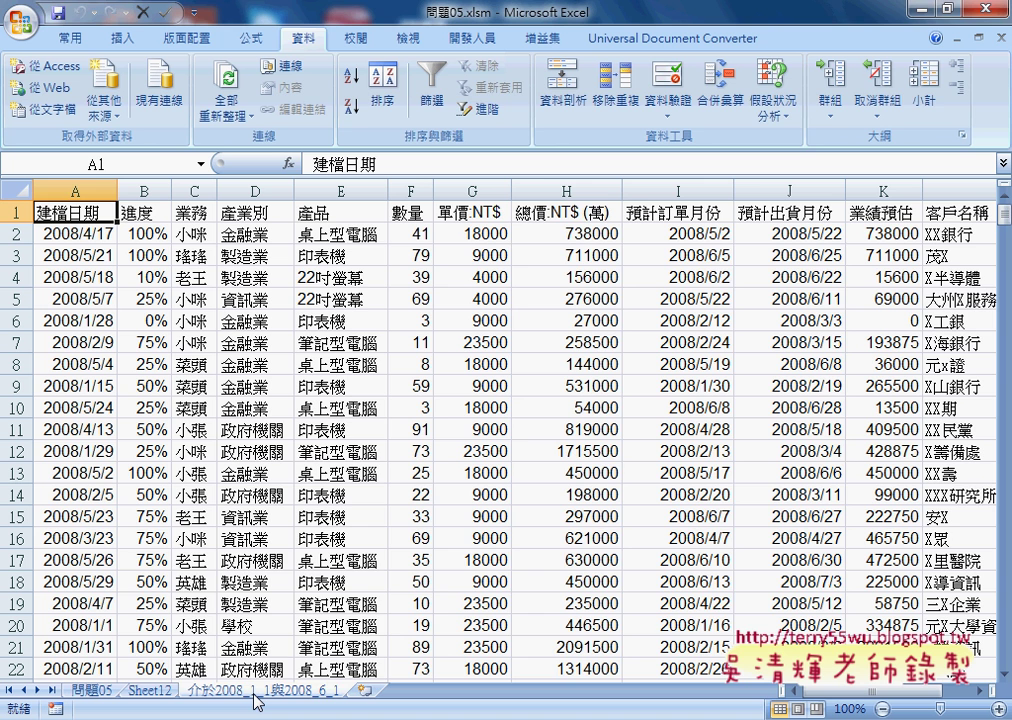
Step: Return to the Visual Basic editor showing the 篩選建檔日期 macro code
mouse_move(455, 715)
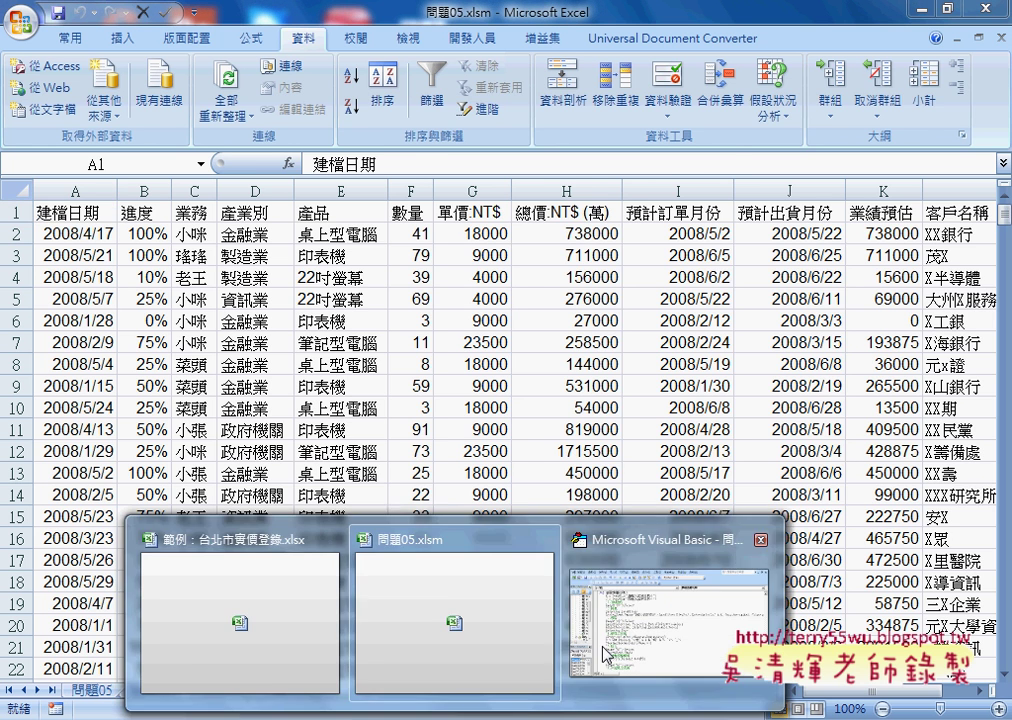
click(650, 590)
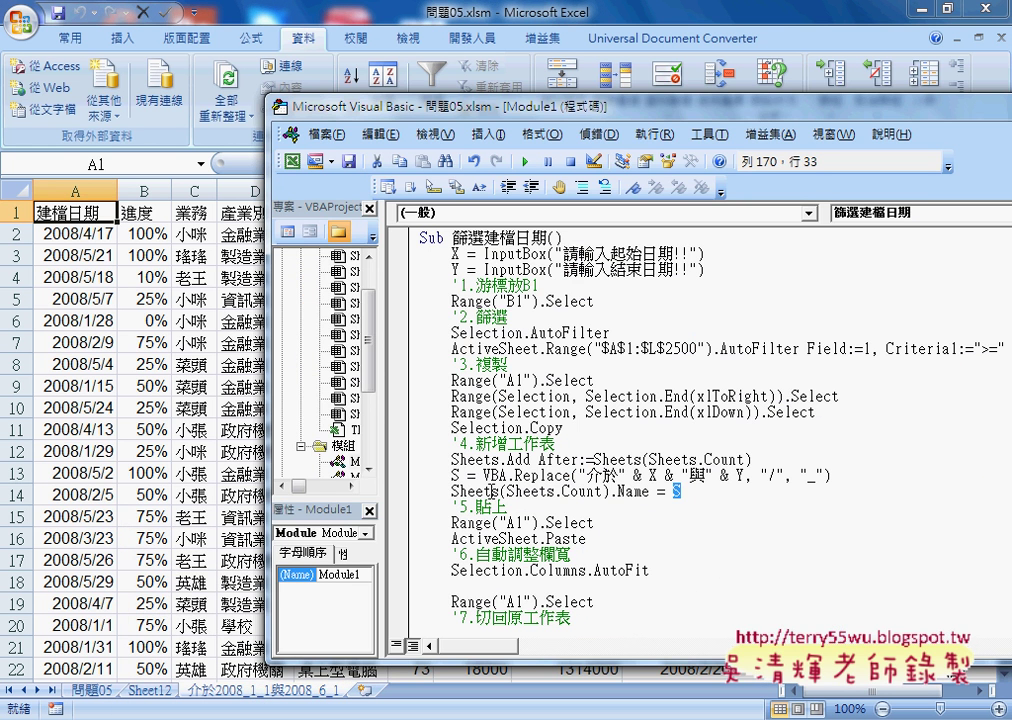
Step: Mark the VBA.Replace call and run the 篩選建檔日期 macro from the editor
drag(484, 478, 571, 478)
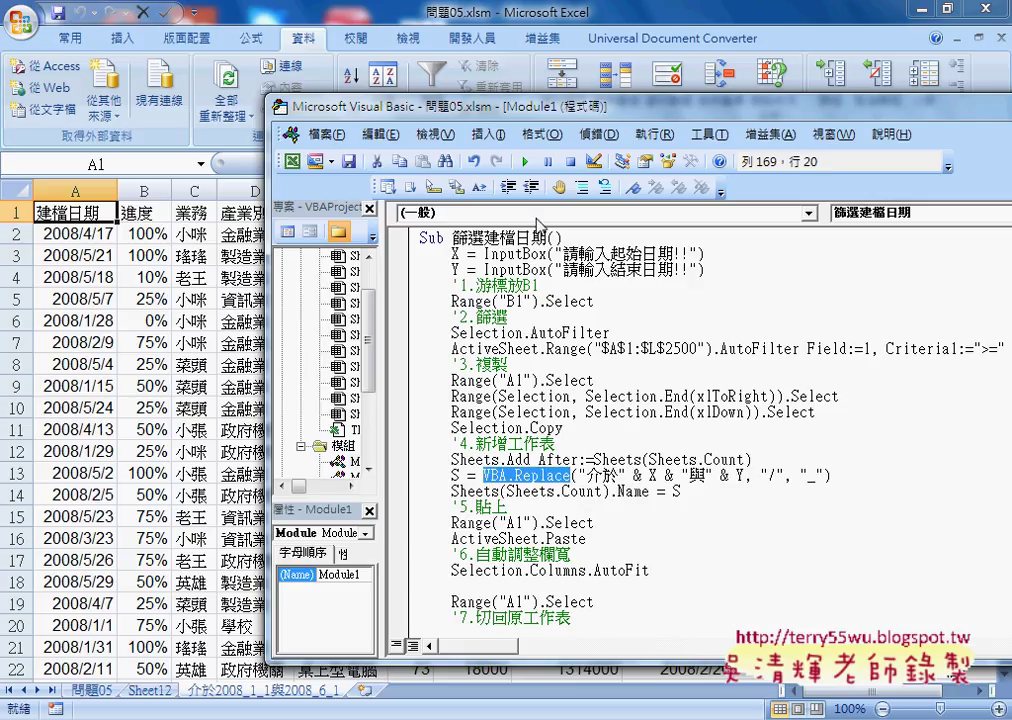
click(525, 166)
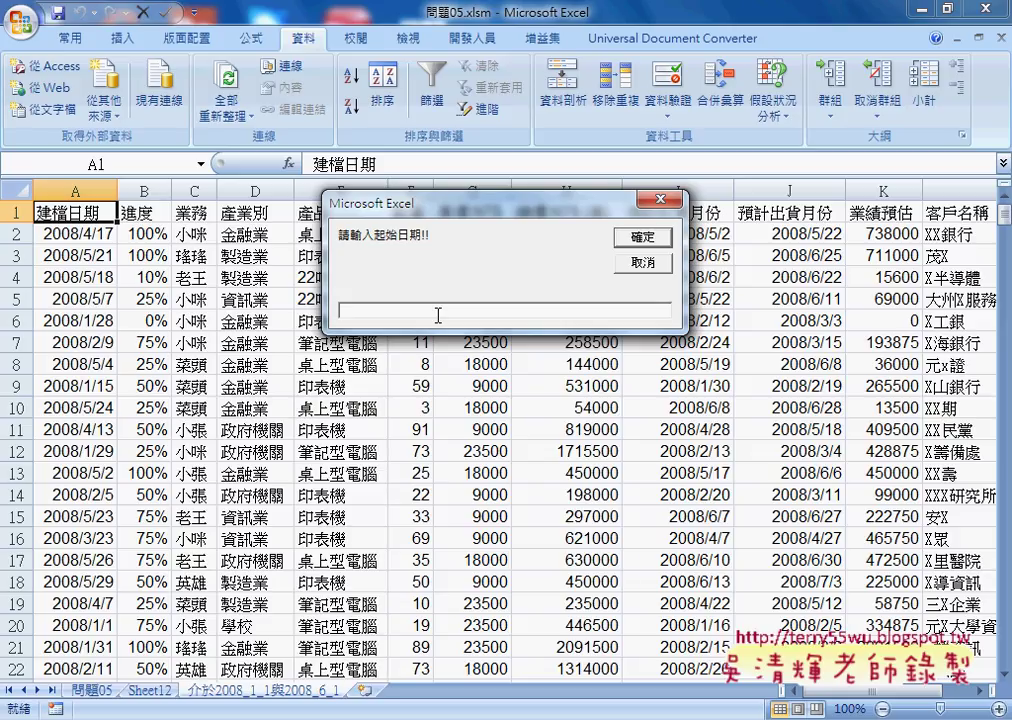
Step: Enter 2008 as the start date and 2209 as the end date
text(200)
text(8)
text(0)
key(BackSpace)
click(630, 237)
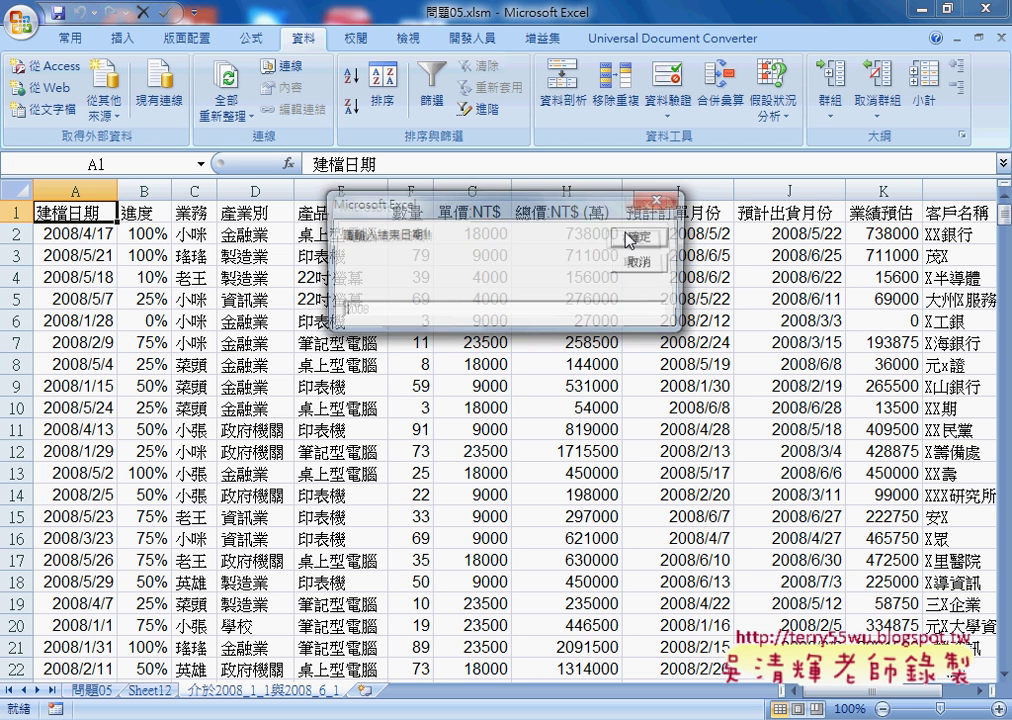
text(2)
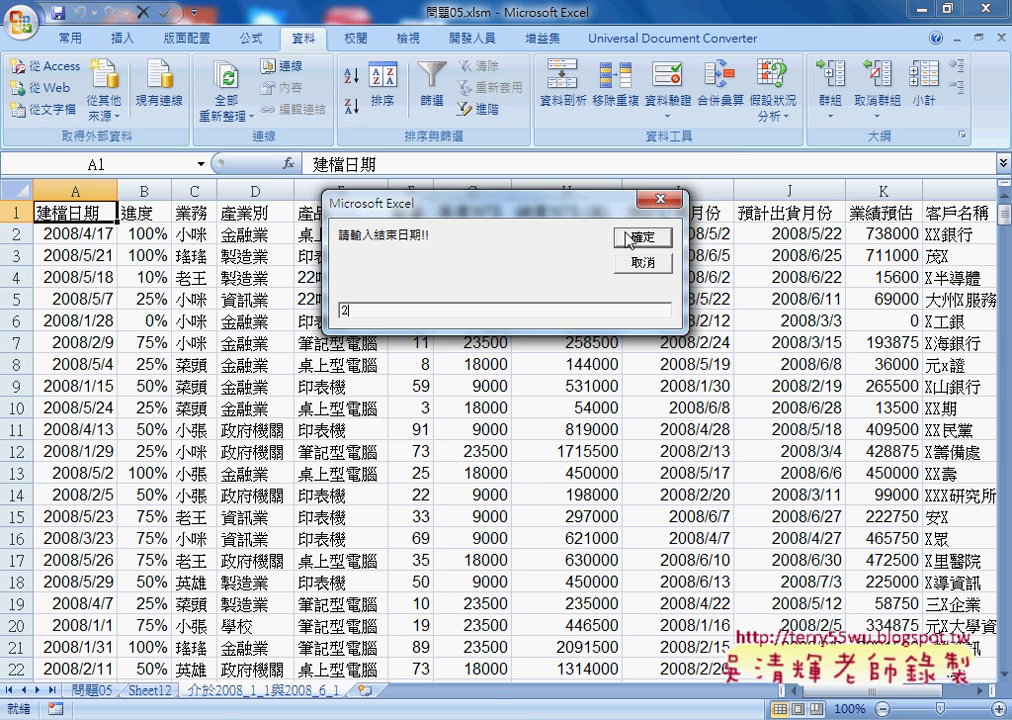
text(209)
click(630, 237)
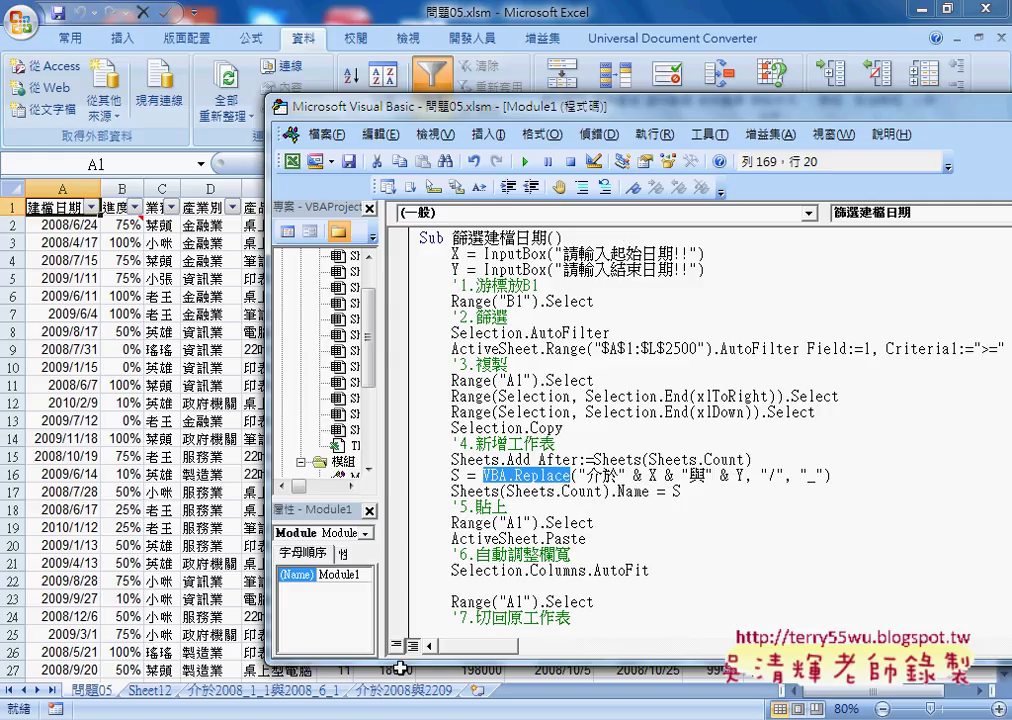
Step: Delete the 介於2008與2209 sheet from its tab menu, then switch off 篩選 on the 資料 tab
click(404, 702)
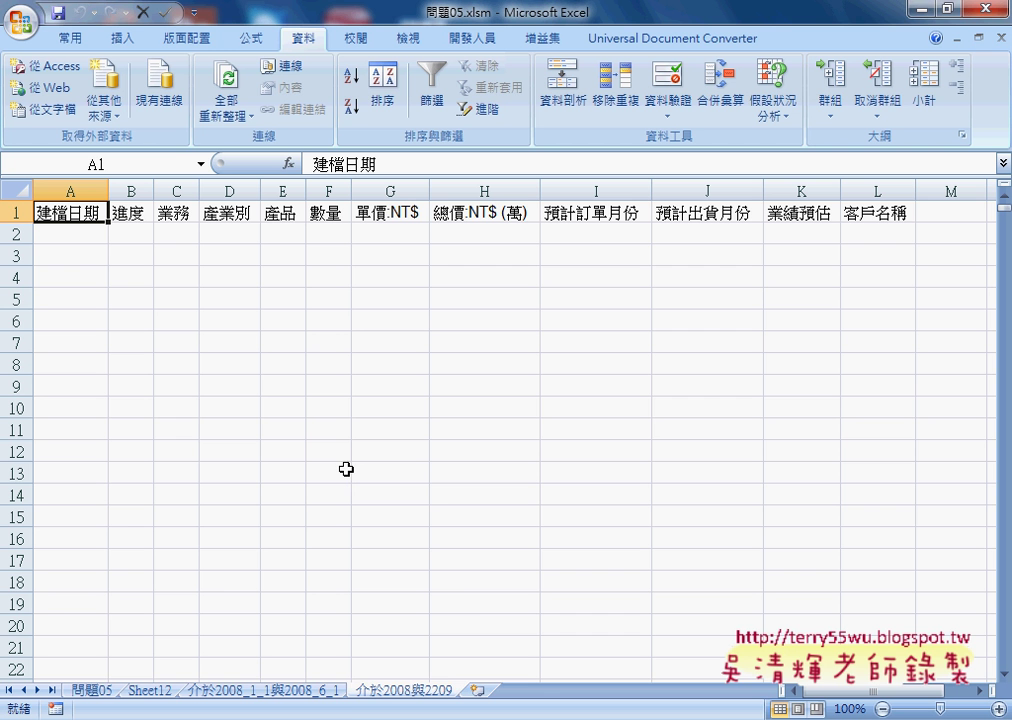
right_click(369, 700)
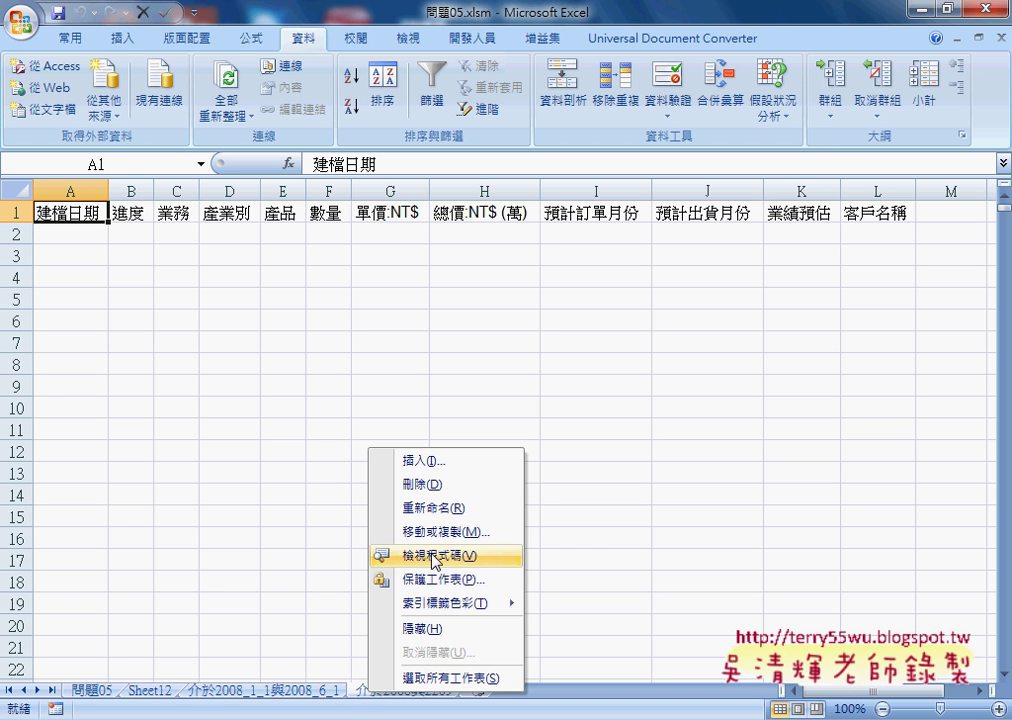
click(415, 484)
click(465, 416)
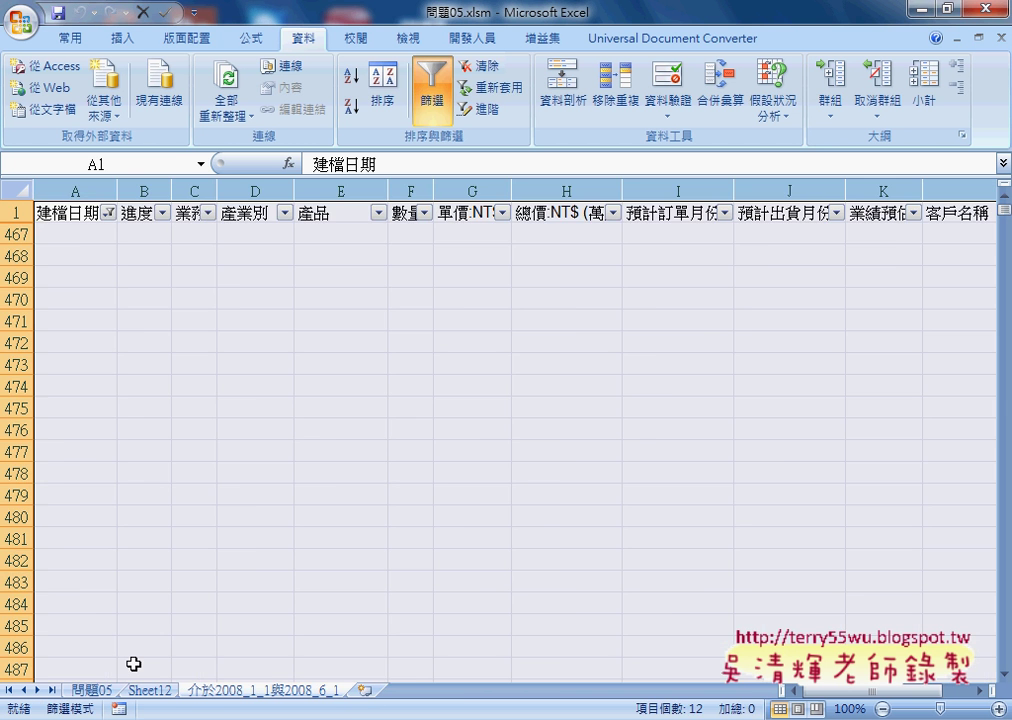
click(432, 90)
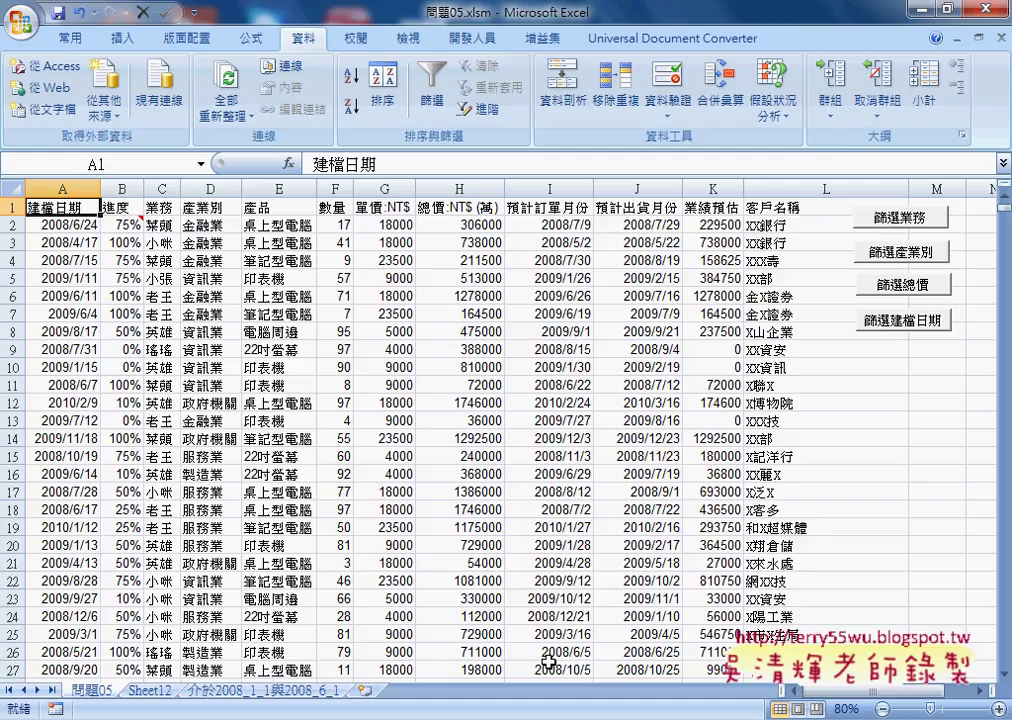
Step: Back in the editor, add a blank line below the X = InputBox start-date line
click(456, 719)
click(670, 620)
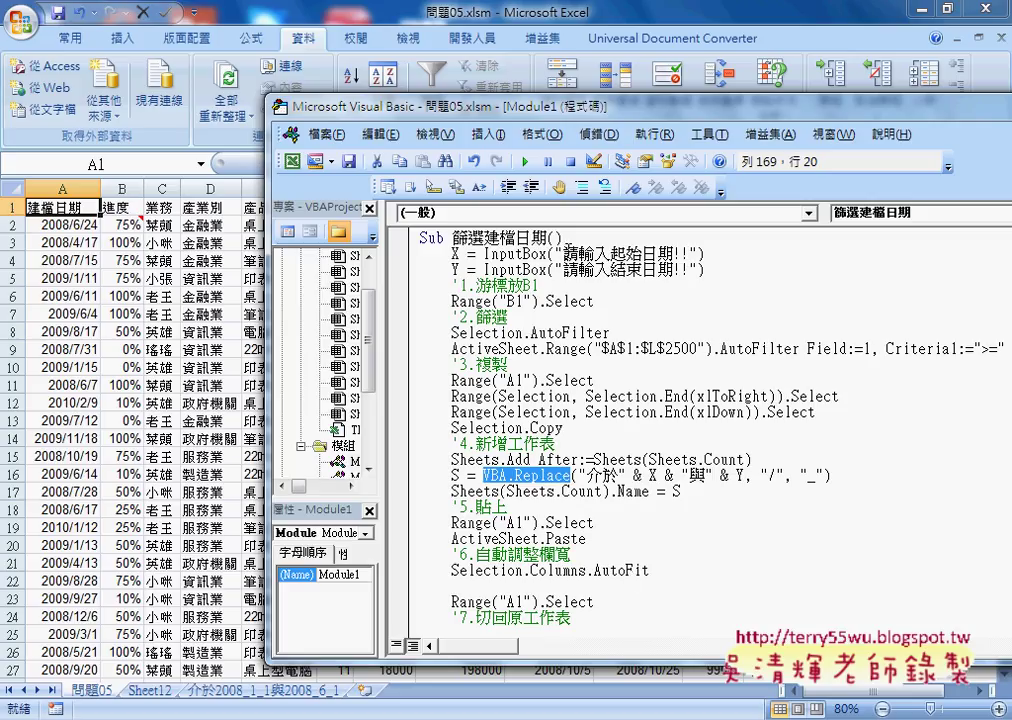
click(455, 254)
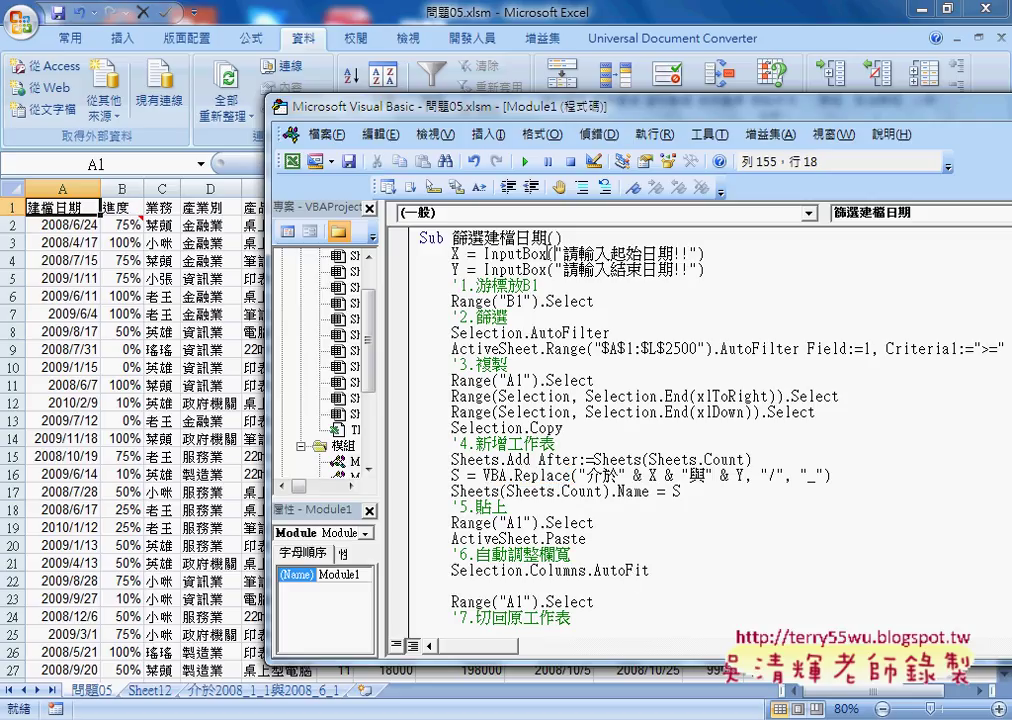
click(712, 255)
key(Return)
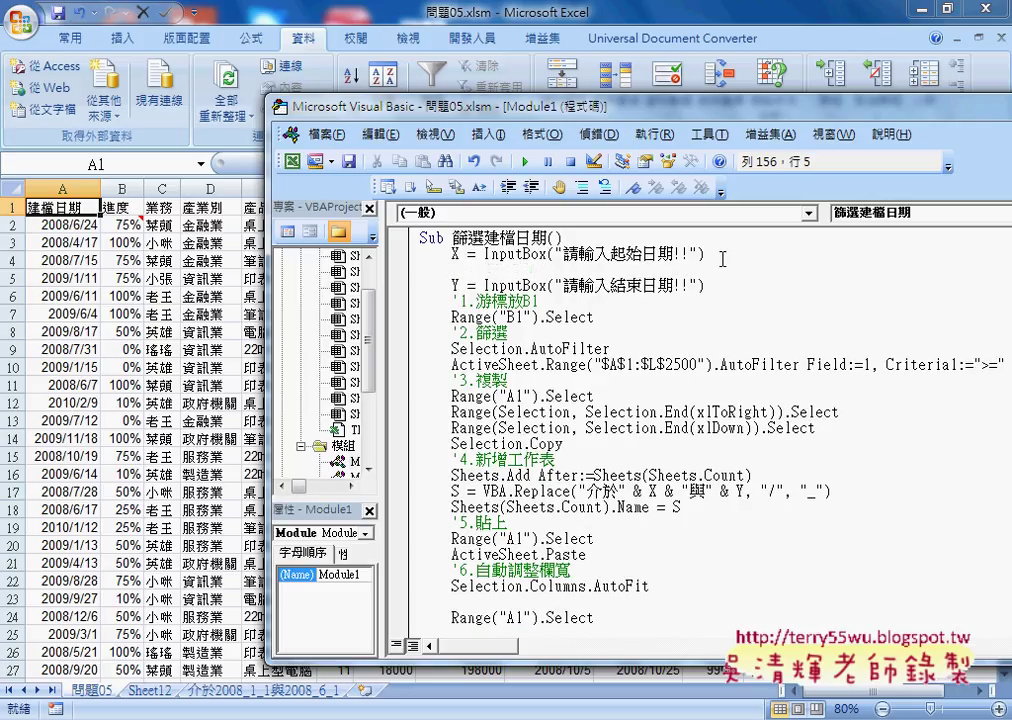
Step: Type 'if vba.IsDate(X)' using IsDate from the IntelliSense list
text(if )
text(vb)
text(a.)
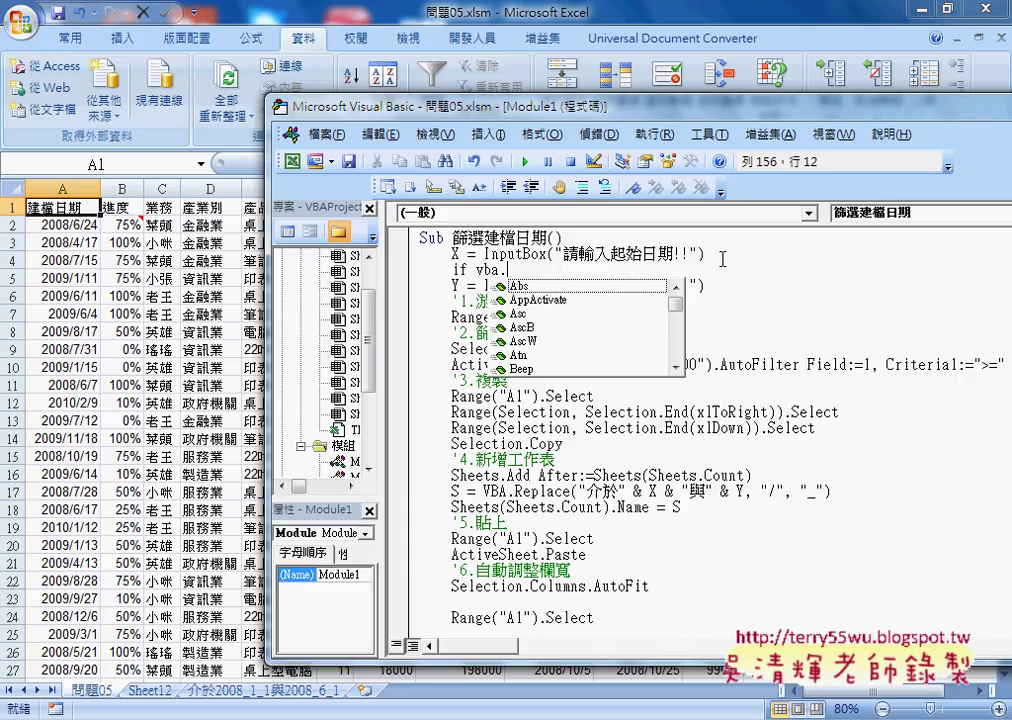
text(is)
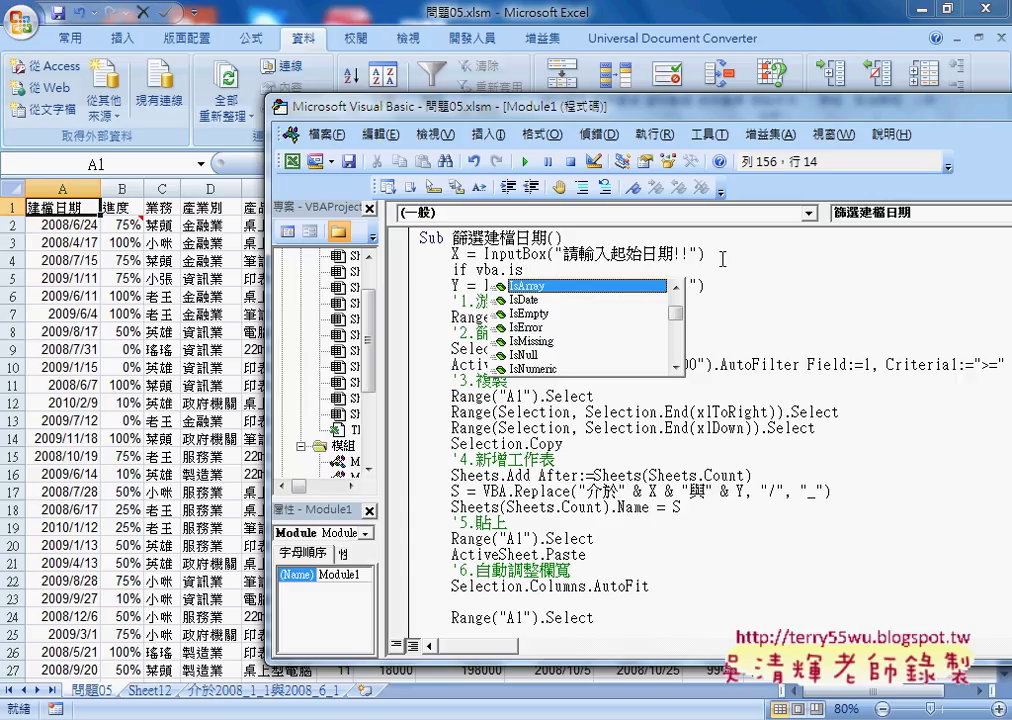
key(Down)
key(Down)
key(Down)
key(Down)
key(Down)
key(Down)
key(Down)
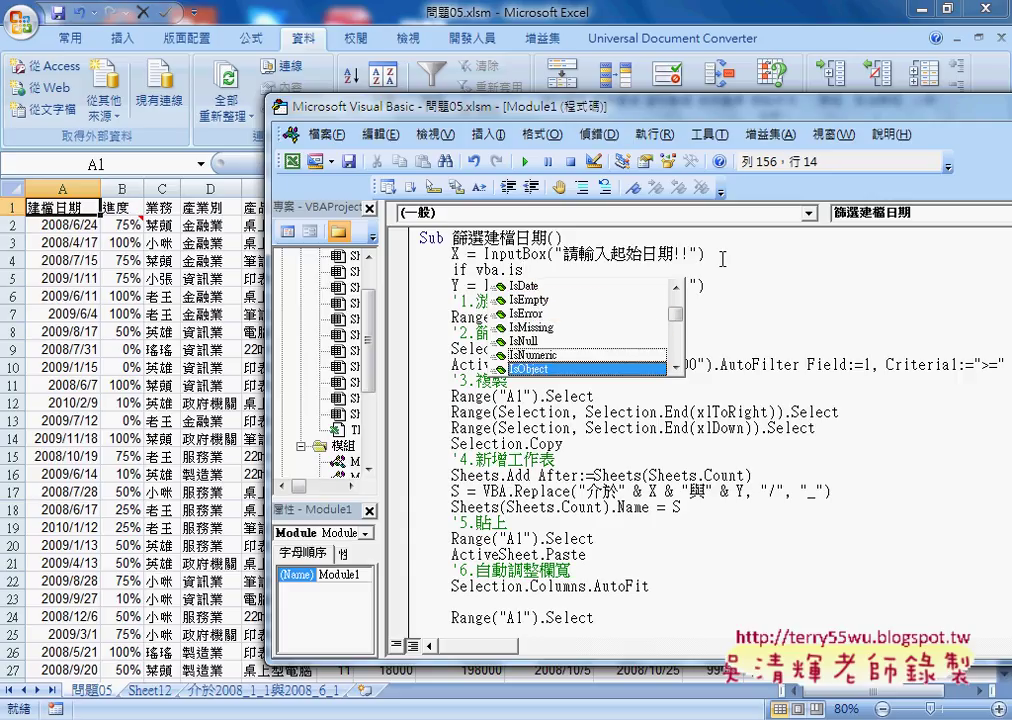
key(Up)
key(Up)
key(Up)
key(Up)
key(Up)
key(Up)
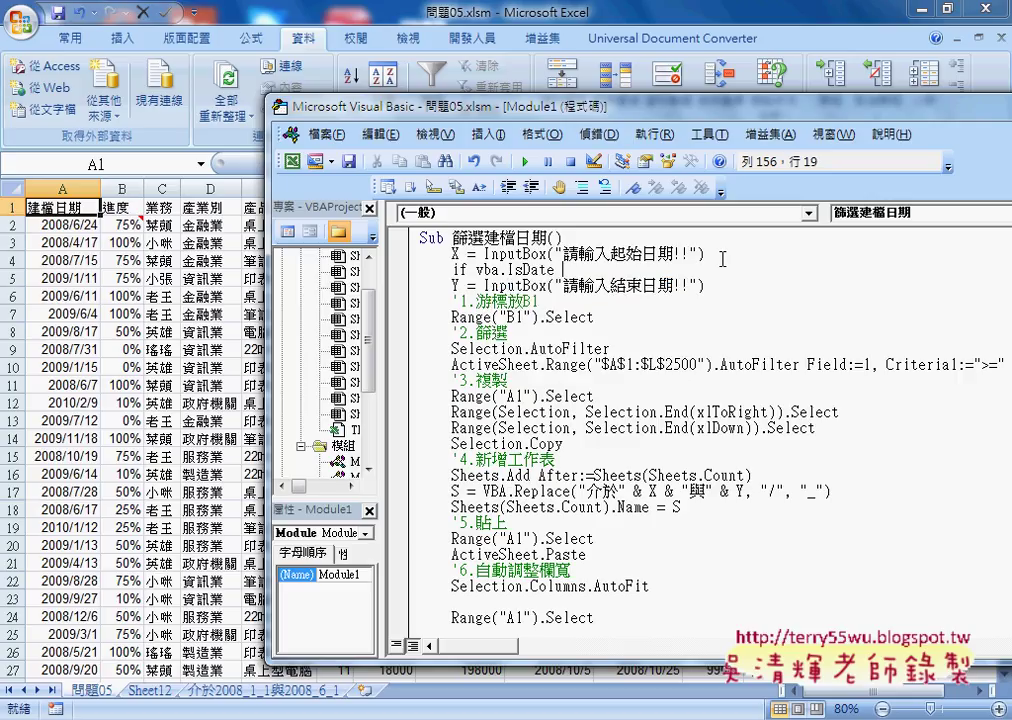
key(BackSpace)
text(()
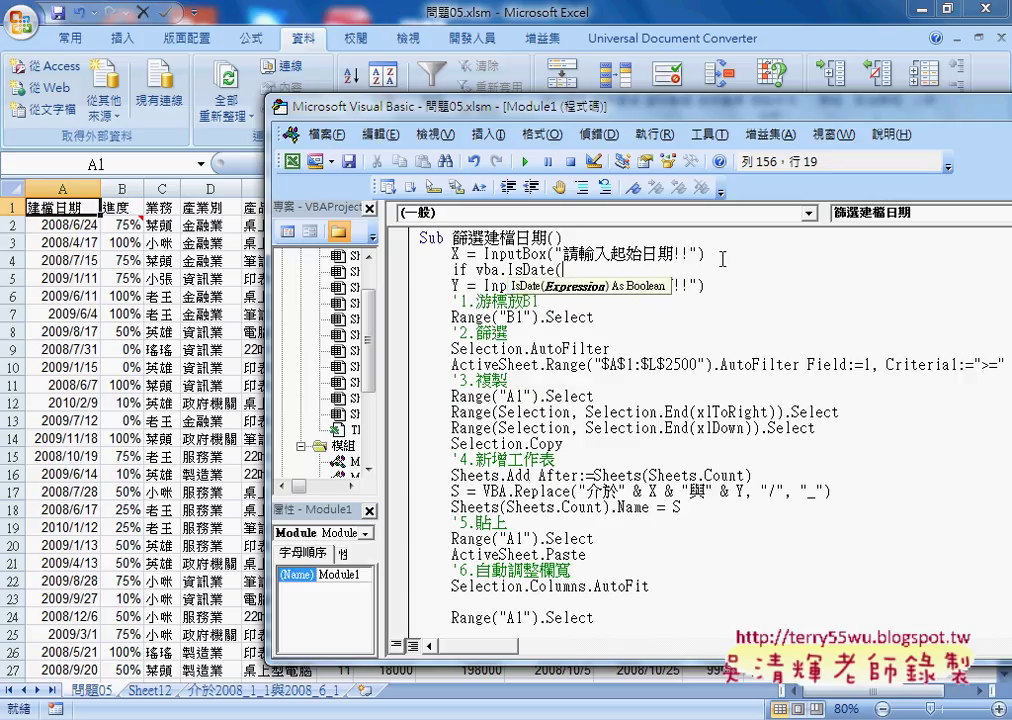
text(X)
text())
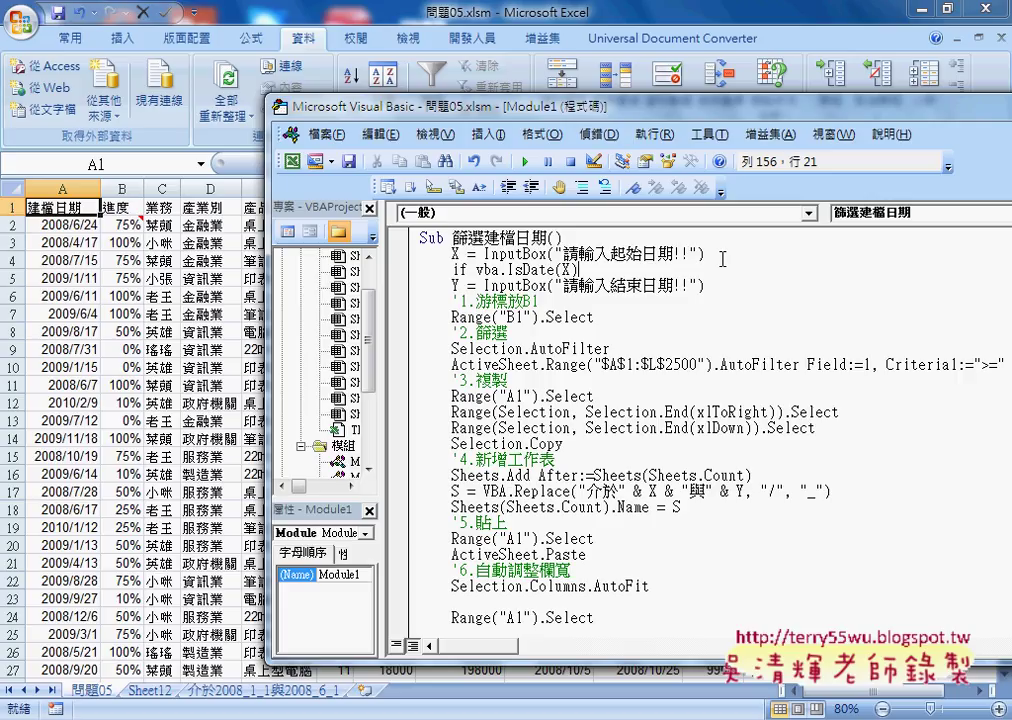
Step: Complete the If VBA.IsDate(X) Then … End If block with MsgBox "請輸入標準日期格式!!" inside
text(t)
text(hen)
key(Return)
key(Return)
text(e)
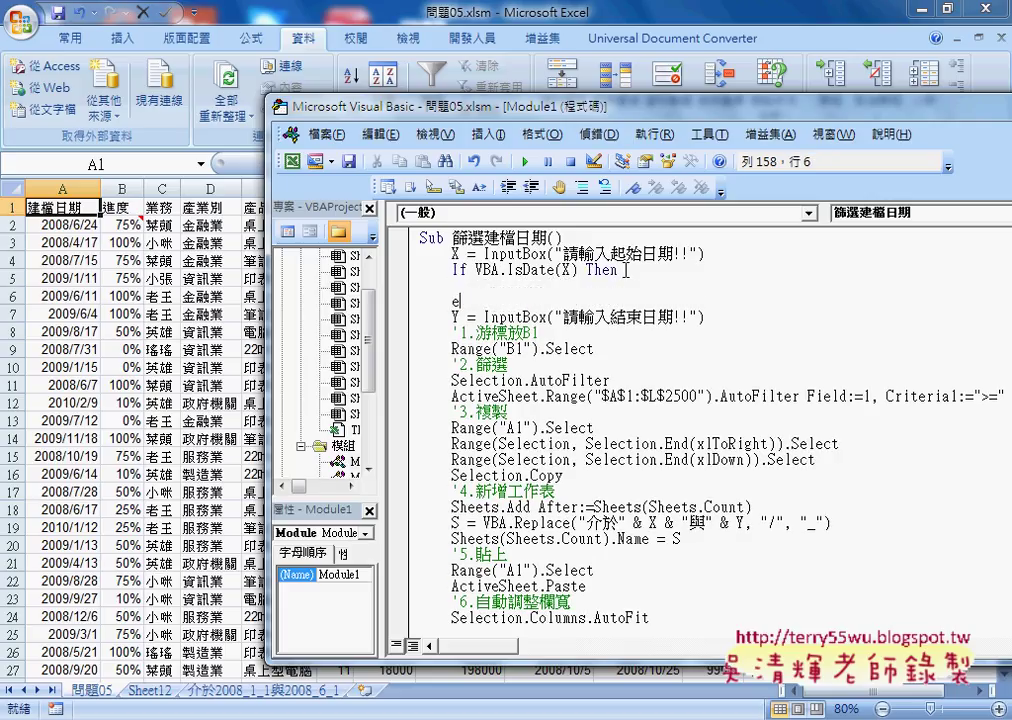
text(nd )
text(if)
key(Up)
key(Tab)
text(m)
text(sgb)
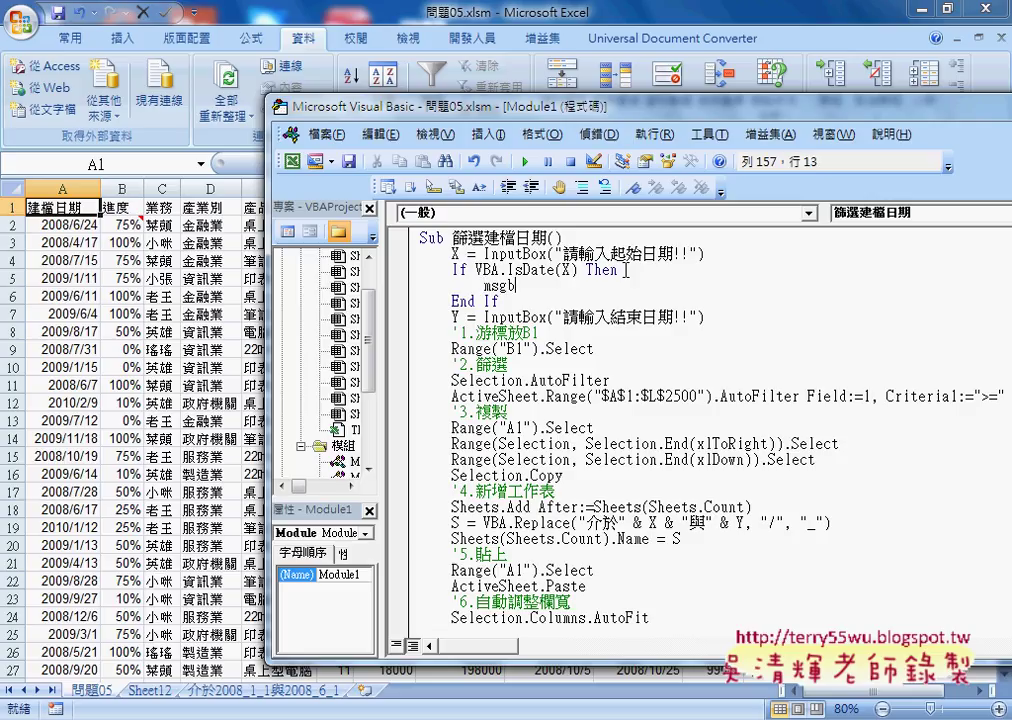
text(ox )
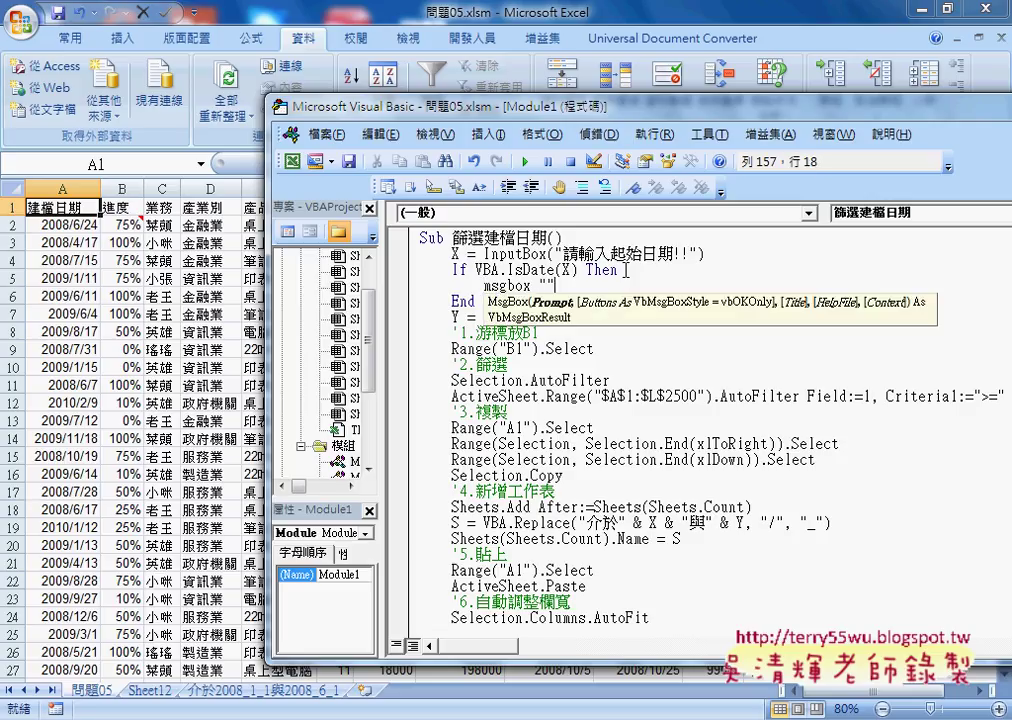
text("請)
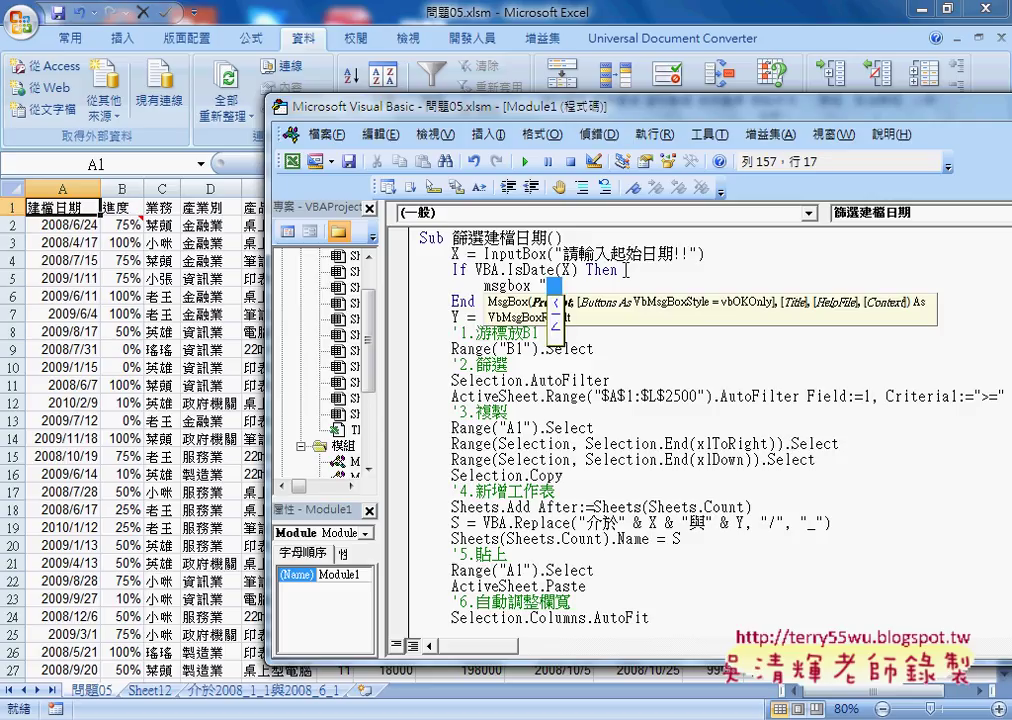
text(書輸入)
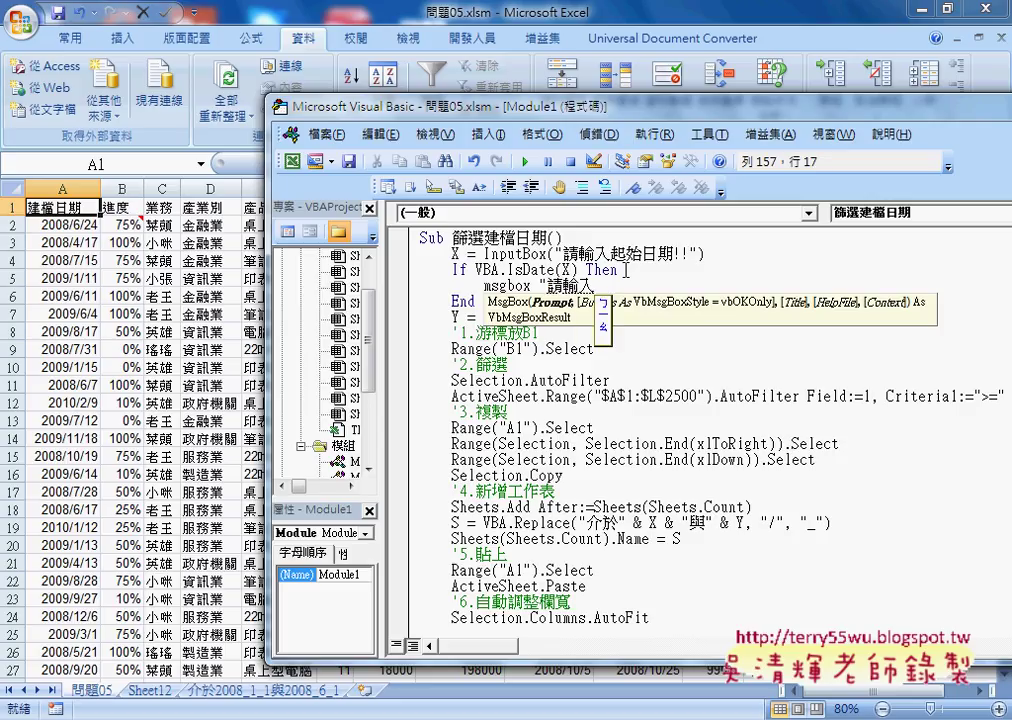
text(標準日)
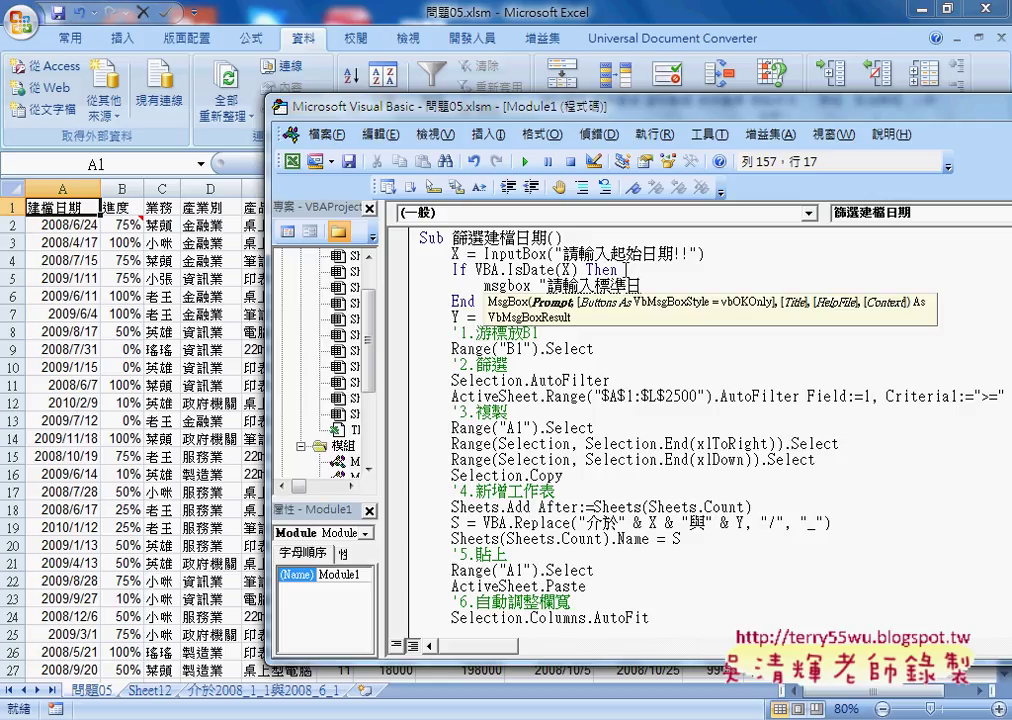
text(期格式)
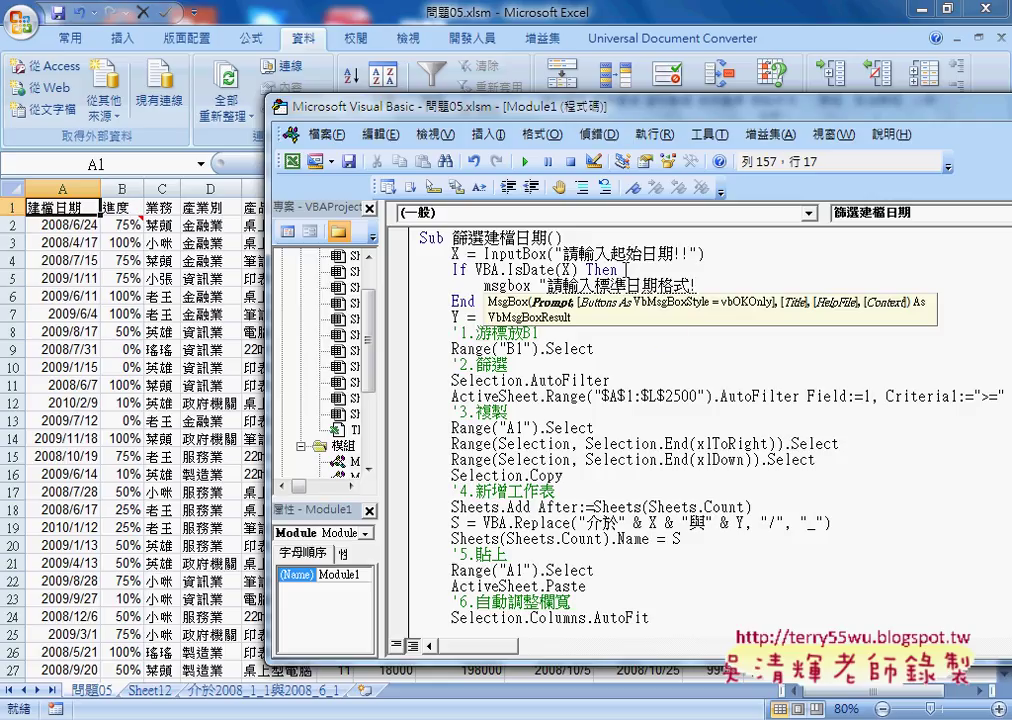
text(!!")
key(Return)
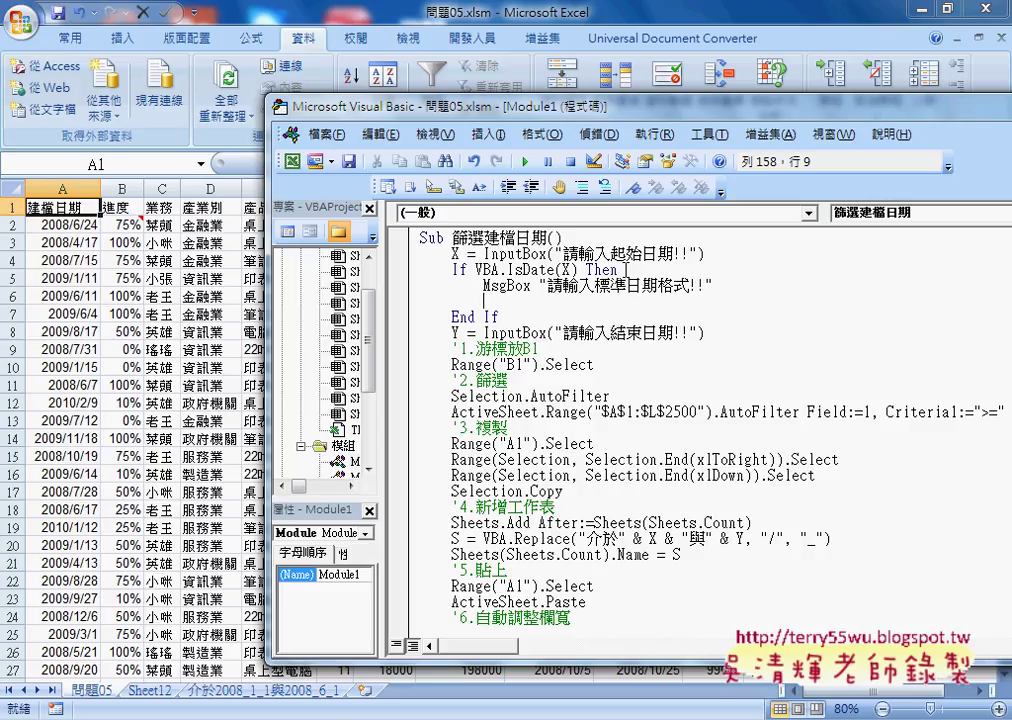
Step: Add a re: label on a new line directly under the Sub line
click(605, 243)
key(Return)
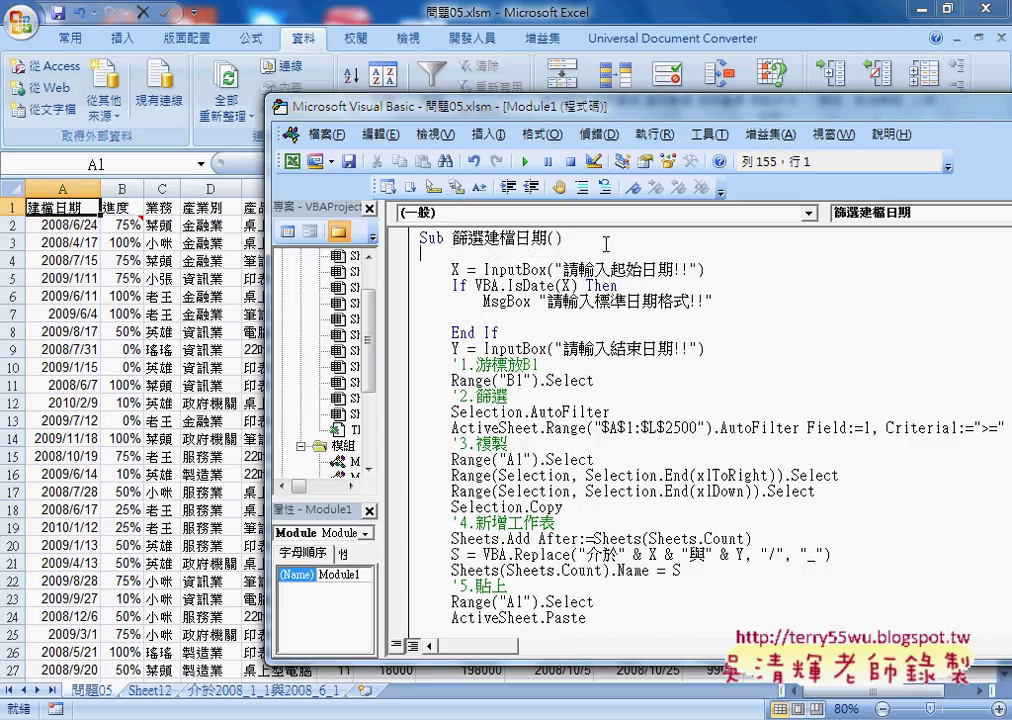
key(ctrl+space)
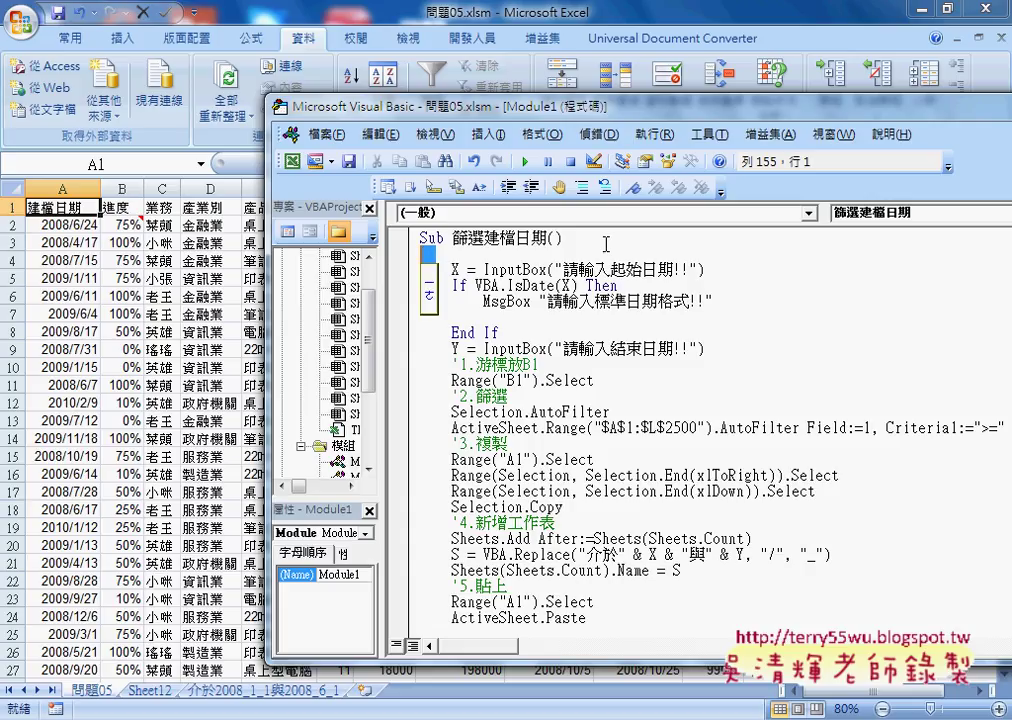
text(re:)
Step: Add an indented GoTo re line under the MsgBox in the IsDate(X) block
key(Down)
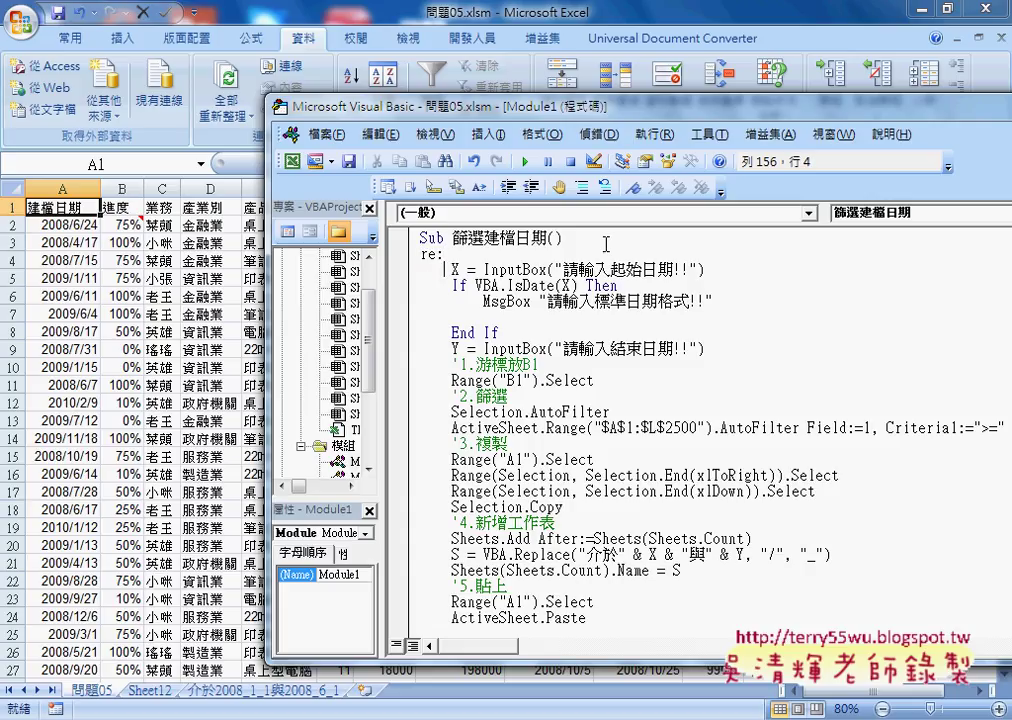
key(Down)
key(Down)
key(Down)
key(Tab)
key(Tab)
text(goto )
text(re)
key(Down)
shift+click(400, 290)
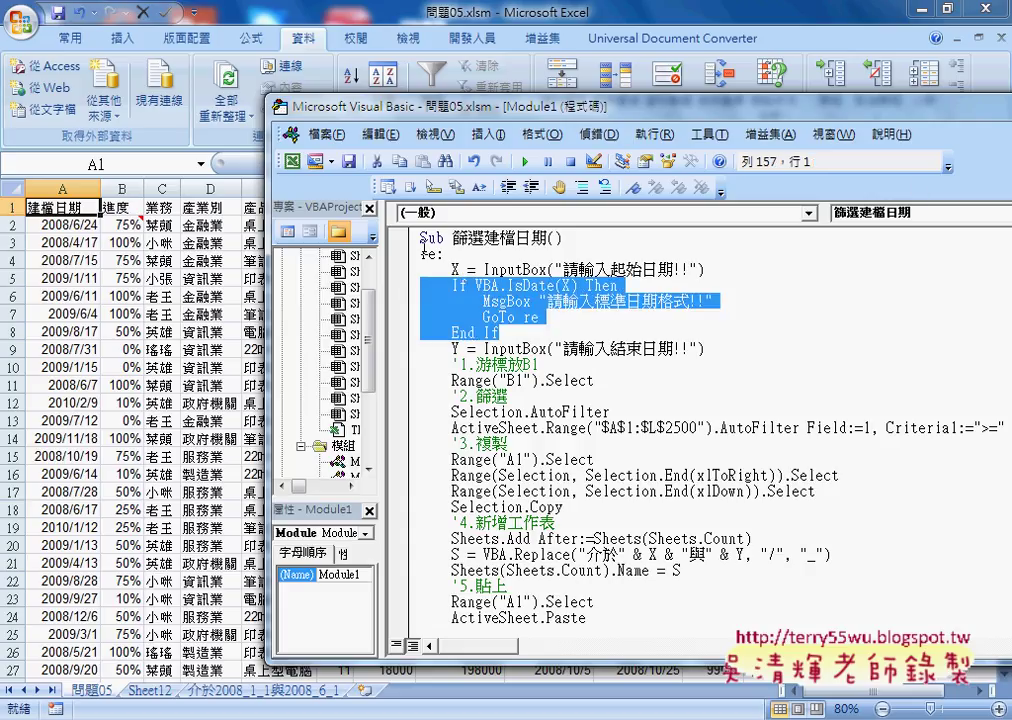
Step: Copy the IsDate If block below the end-date InputBox line and change X to Y
click(712, 346)
key(Return)
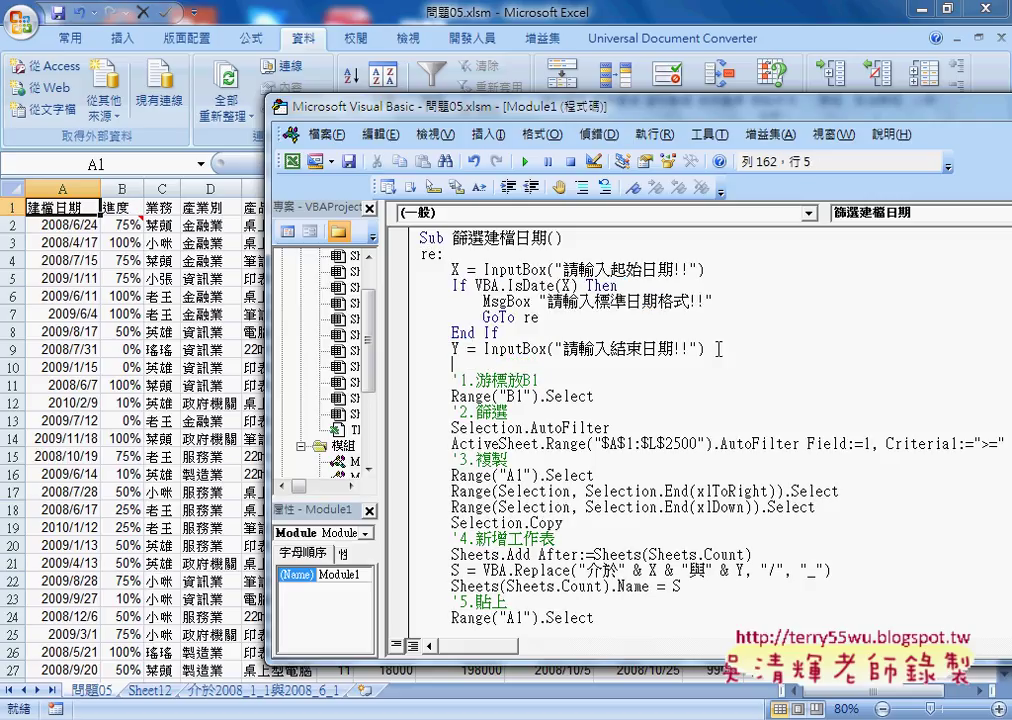
drag(421, 350, 421, 287)
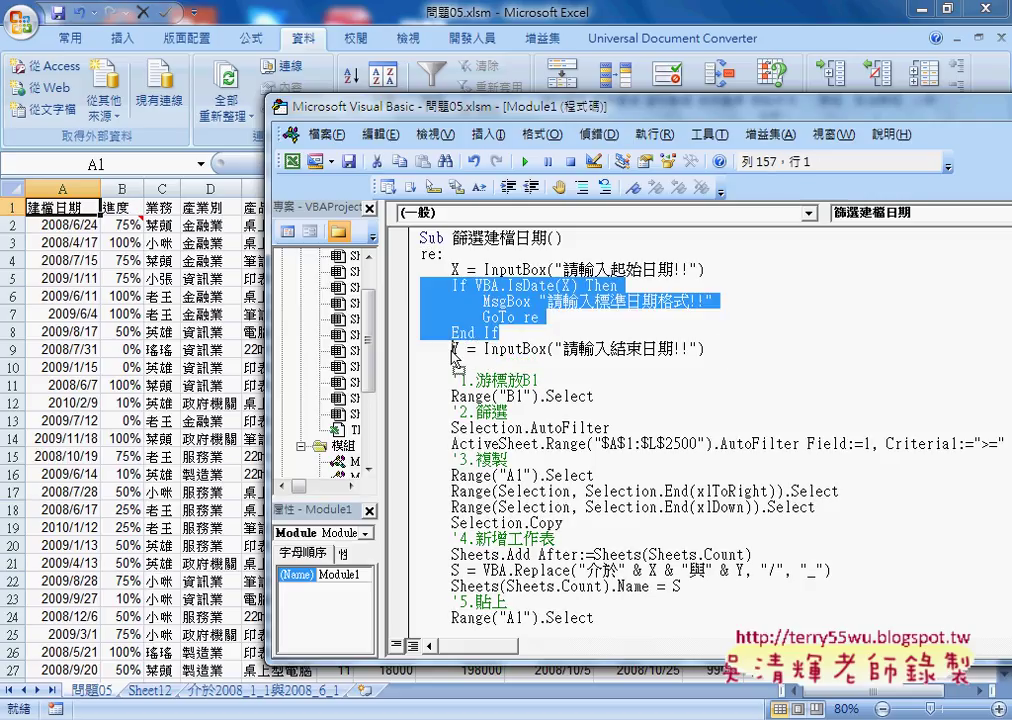
drag(455, 357, 421, 372)
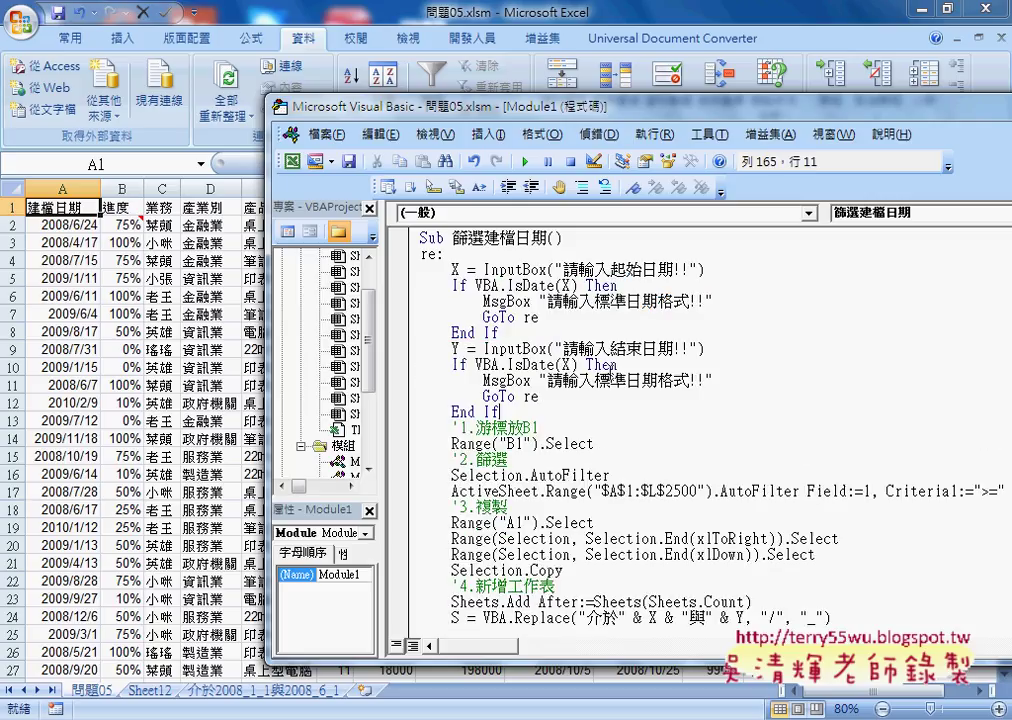
click(565, 365)
text(Y)
Step: Add = False after both IsDate(X) and IsDate(Y) conditions
click(581, 285)
text(=)
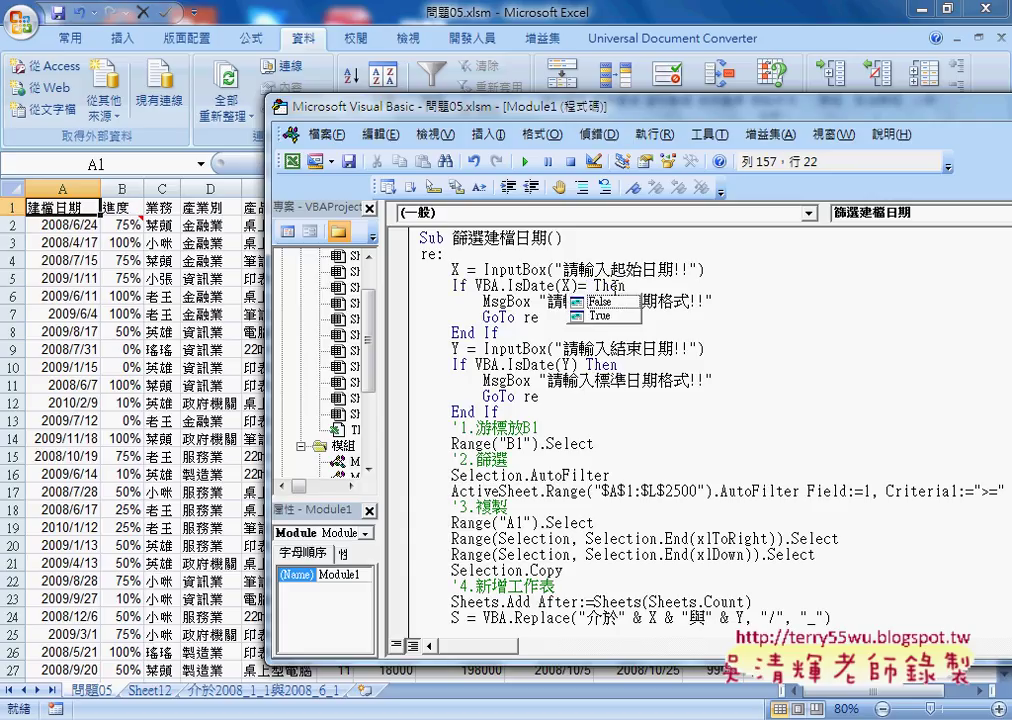
key(Down)
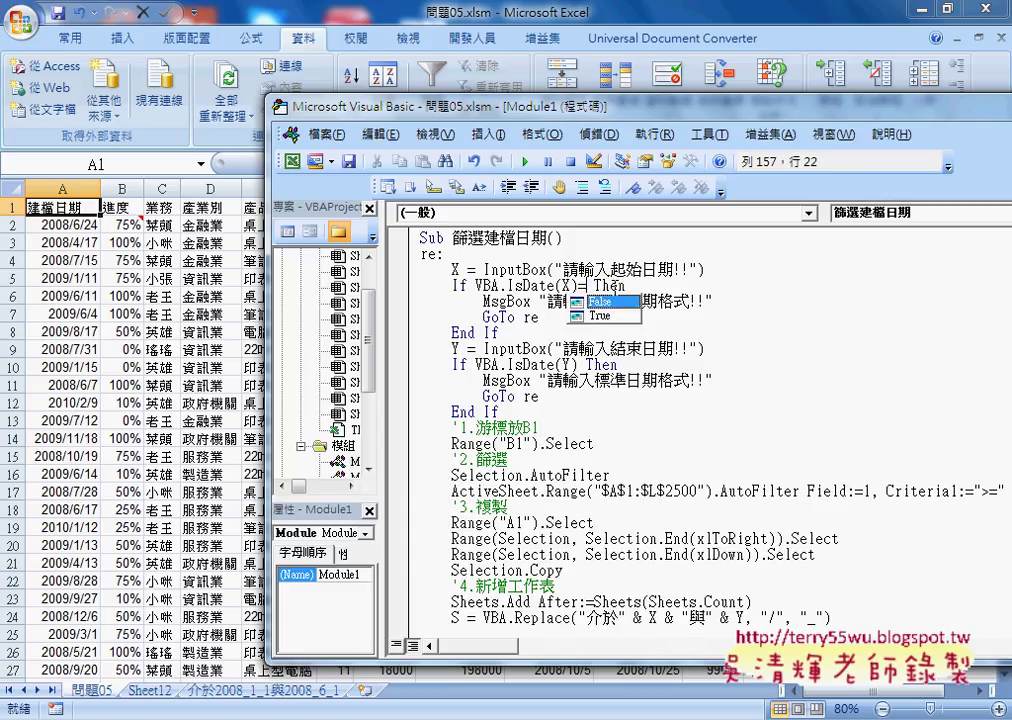
key(space)
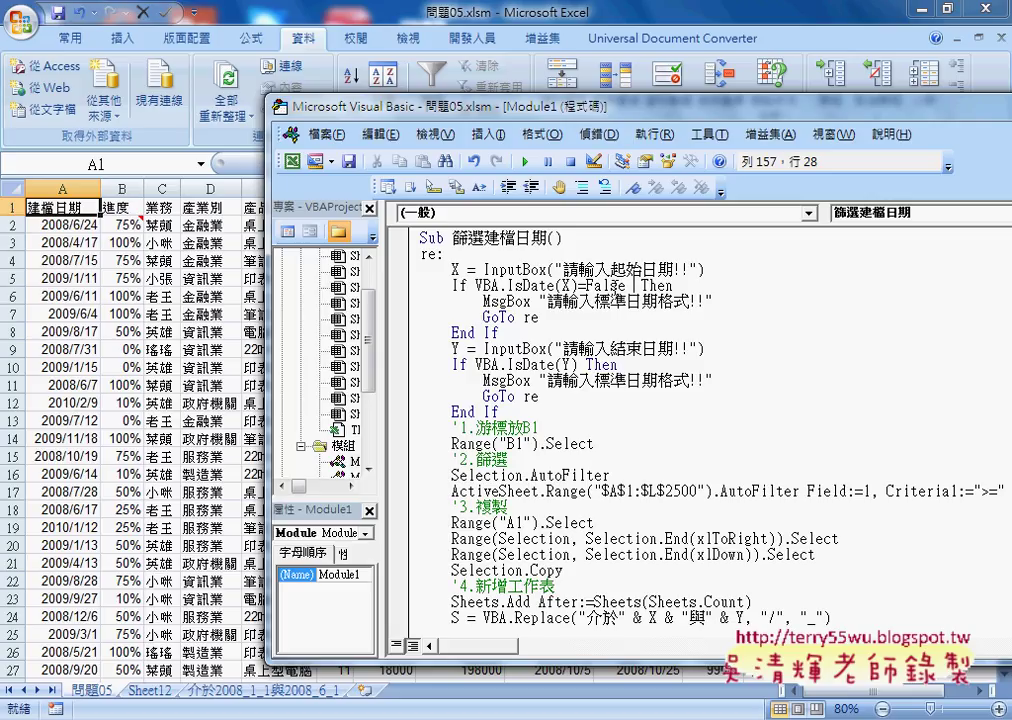
click(589, 364)
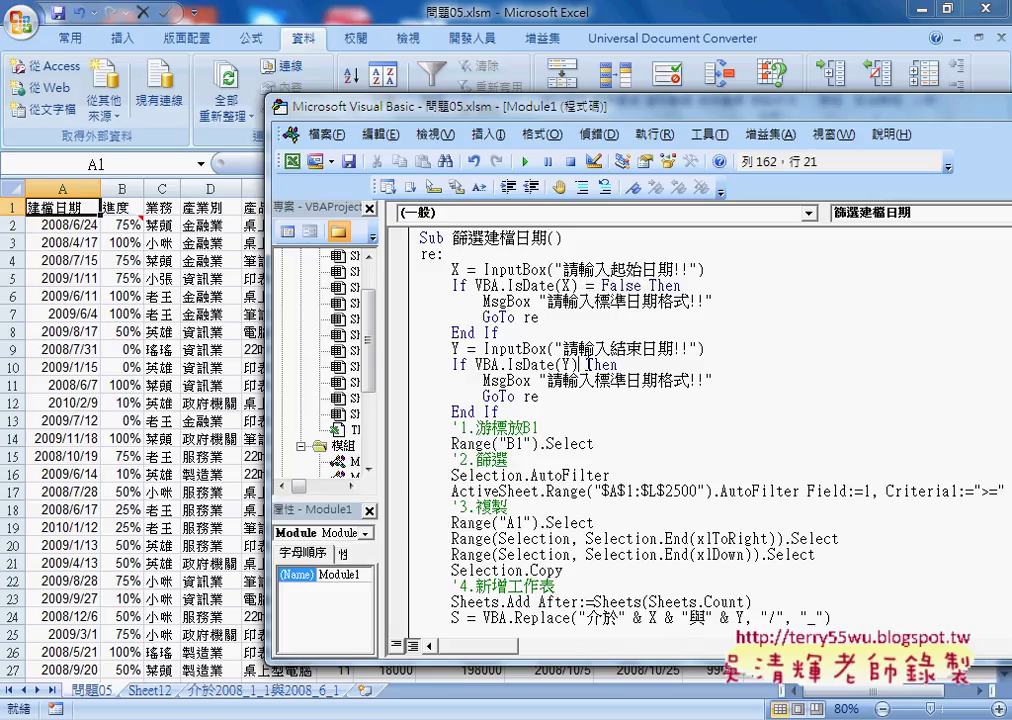
text(=)
key(Down)
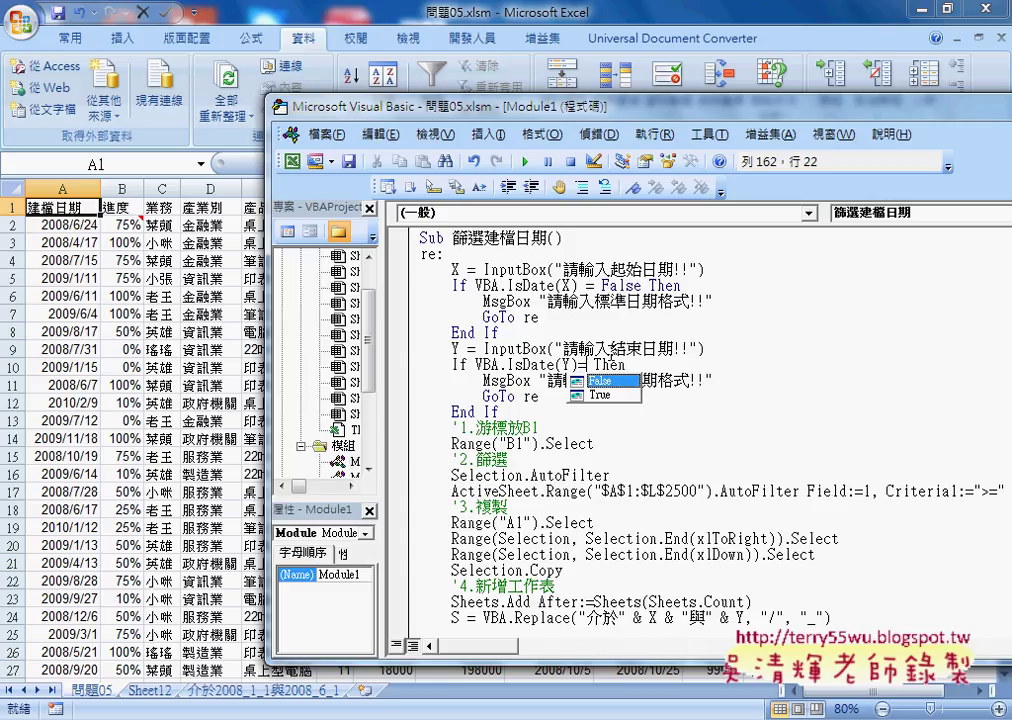
key(space)
key(Down)
key(Down)
key(Down)
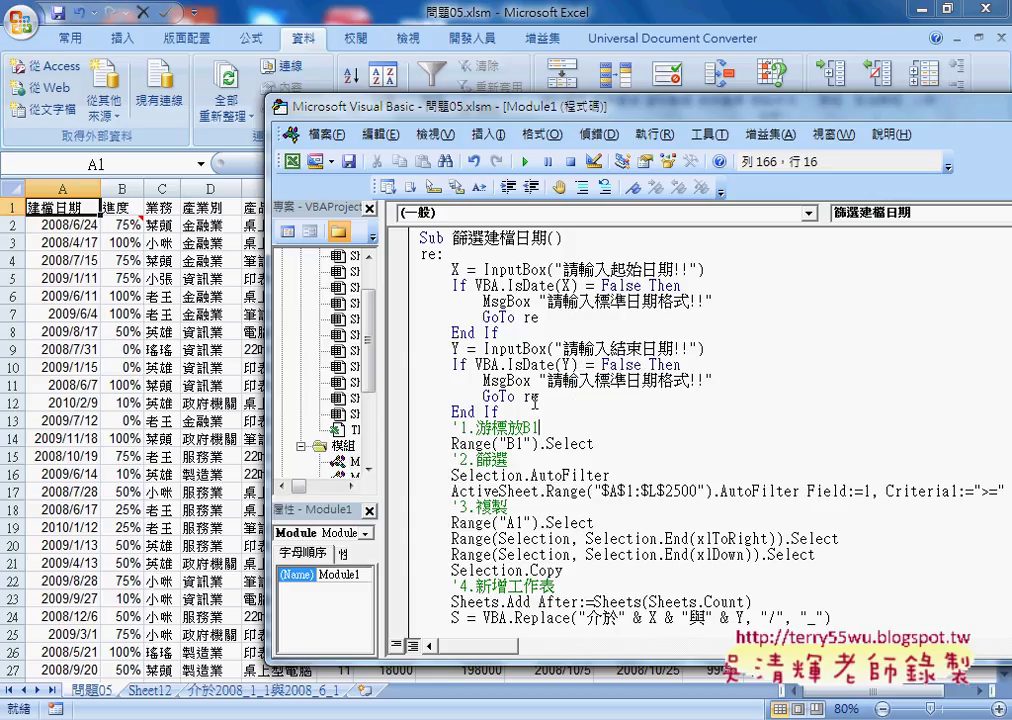
Step: Highlight the second check's GoTo re line and the whole end-date If block
click(537, 379)
click(491, 396)
drag(546, 397, 483, 397)
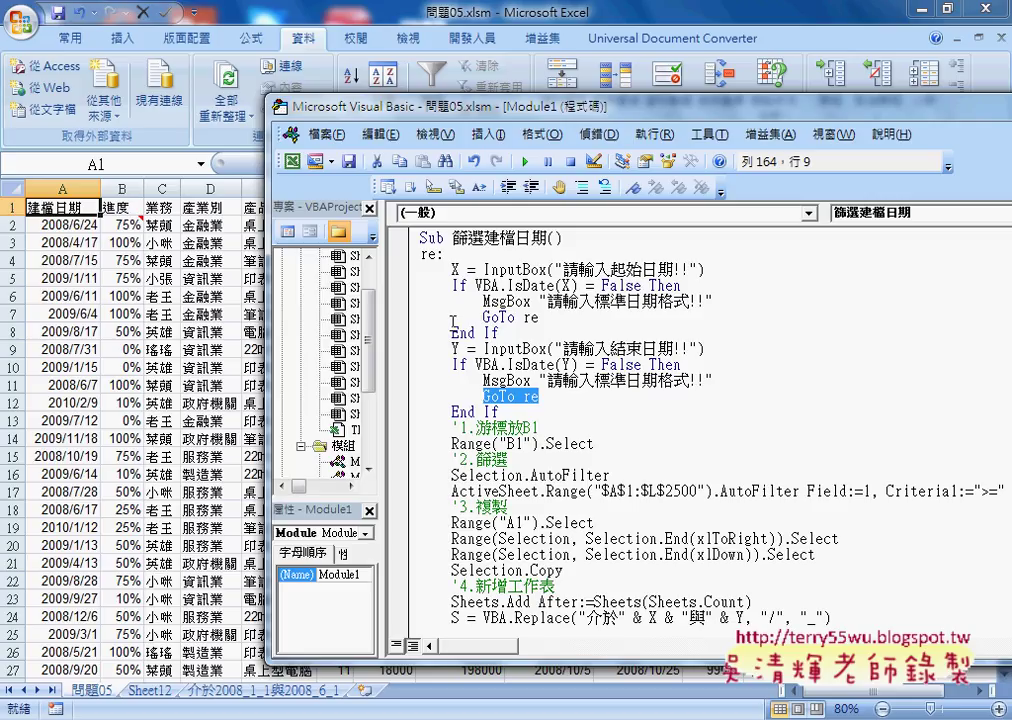
mouse_move(503, 412)
mouse_down()
mouse_move(421, 366)
mouse_move(421, 349)
mouse_up()
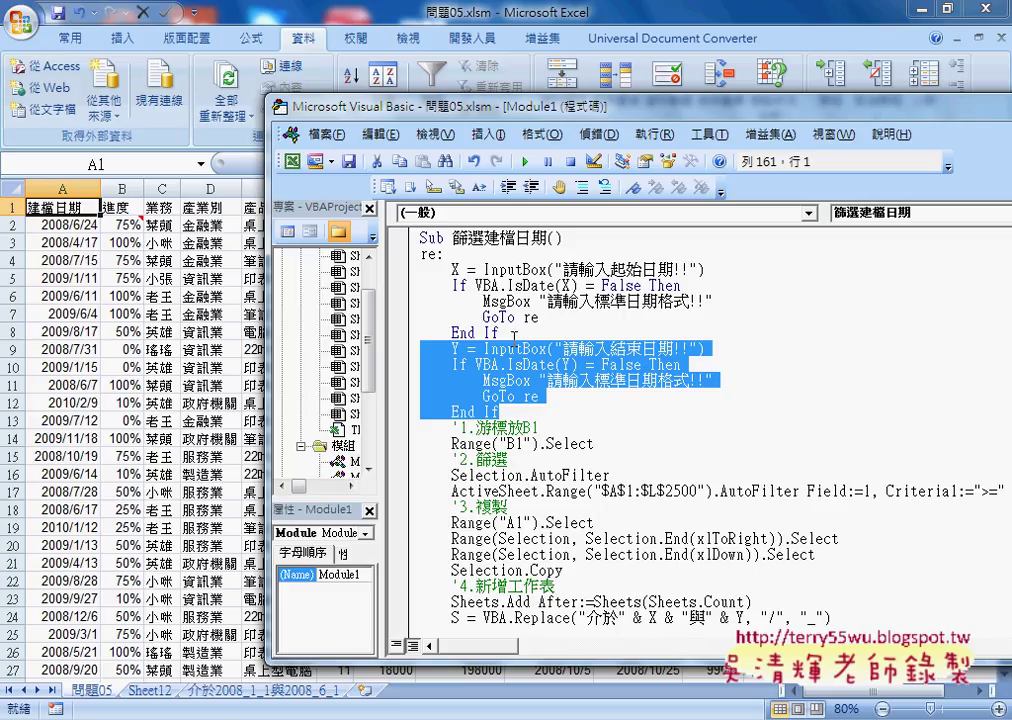
Step: Add a re2: label after the first End If and point the second check to re2
click(612, 361)
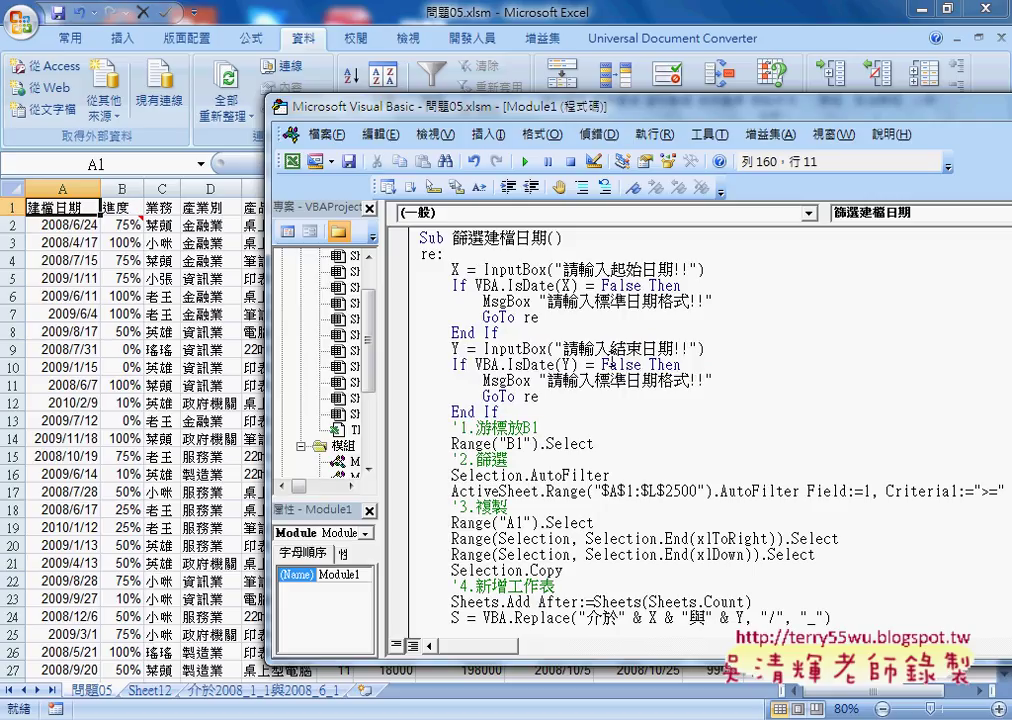
key(Return)
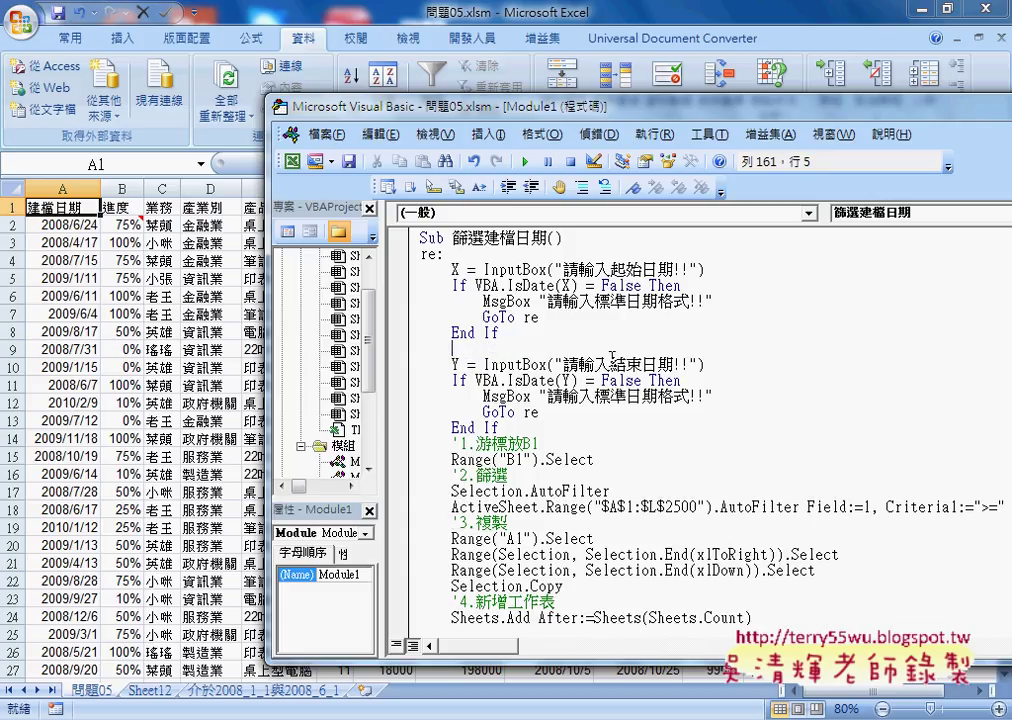
key(BackSpace)
text(r)
text(e2)
text(:)
Step: Rename the top label and the first check's jump to re1
click(437, 254)
text(:)
click(547, 317)
text(1)
click(555, 413)
text(2)
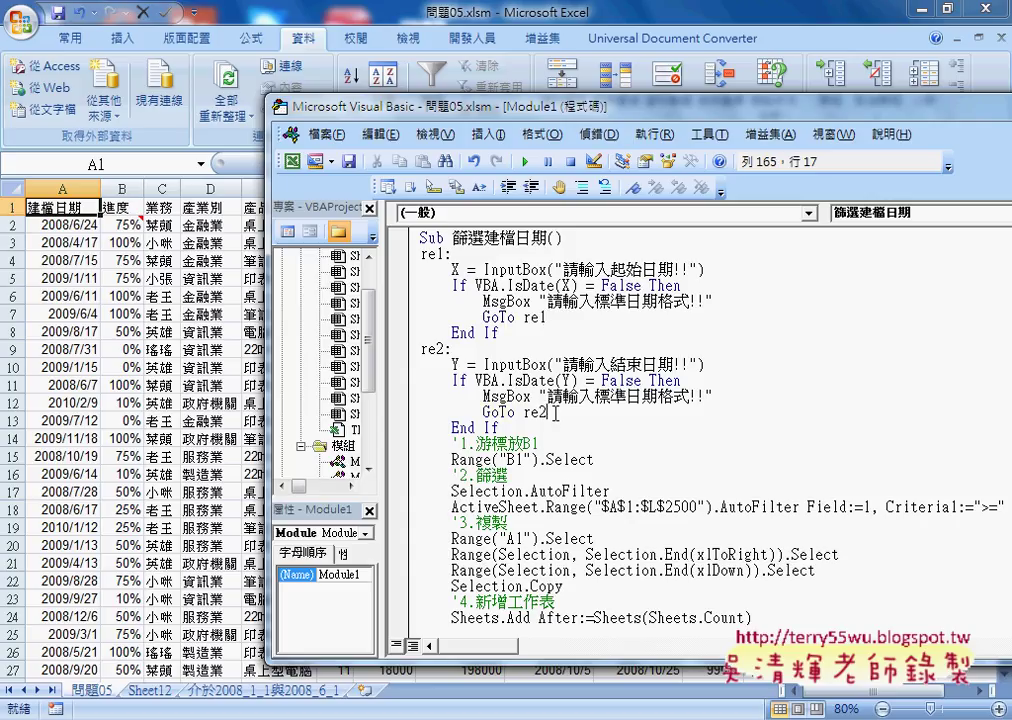
Step: Point out the re1 and re2 retry labels in the code
click(482, 333)
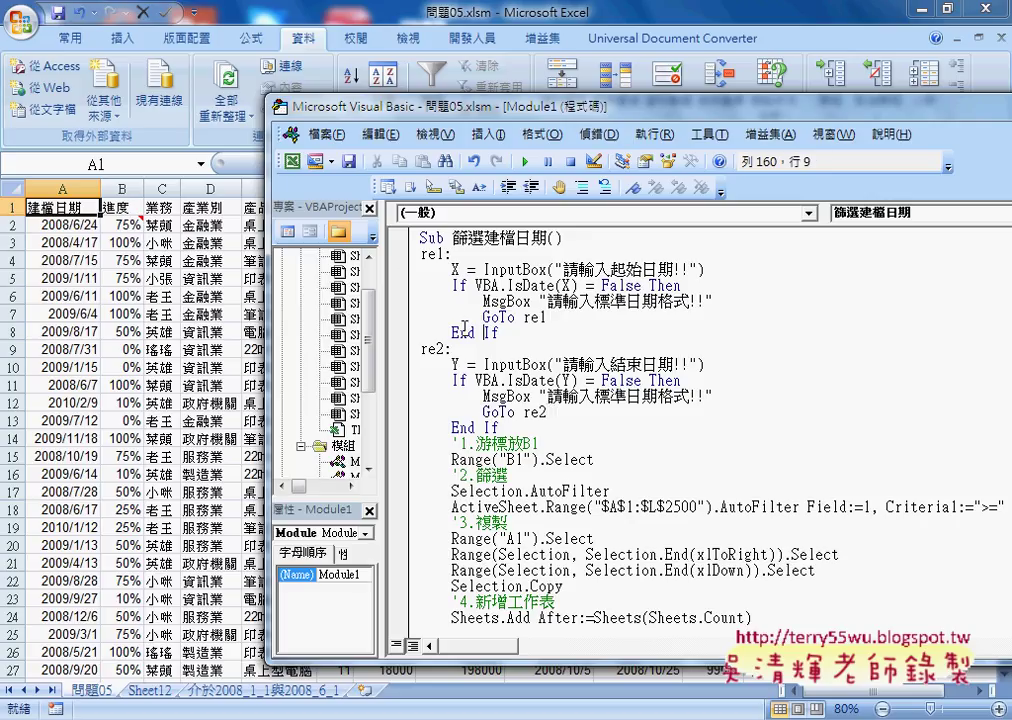
click(428, 254)
click(400, 333)
click(437, 347)
Step: Run the macro, enter start date 2006, dismiss the warning, then enter 2006/1/1
click(524, 161)
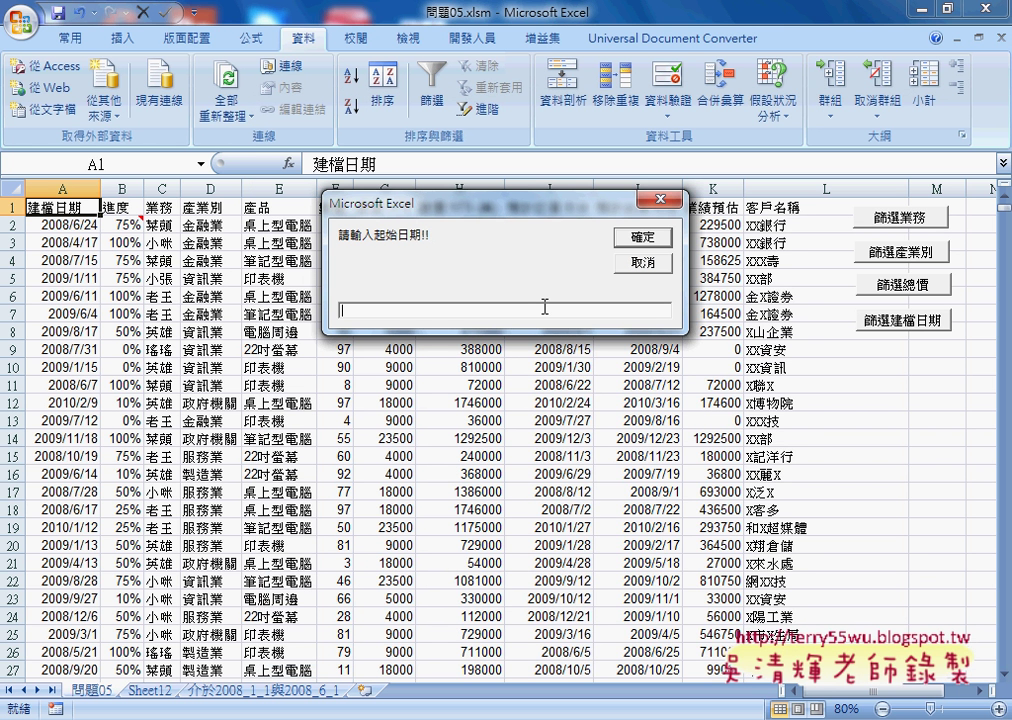
text(20)
text(06)
click(641, 242)
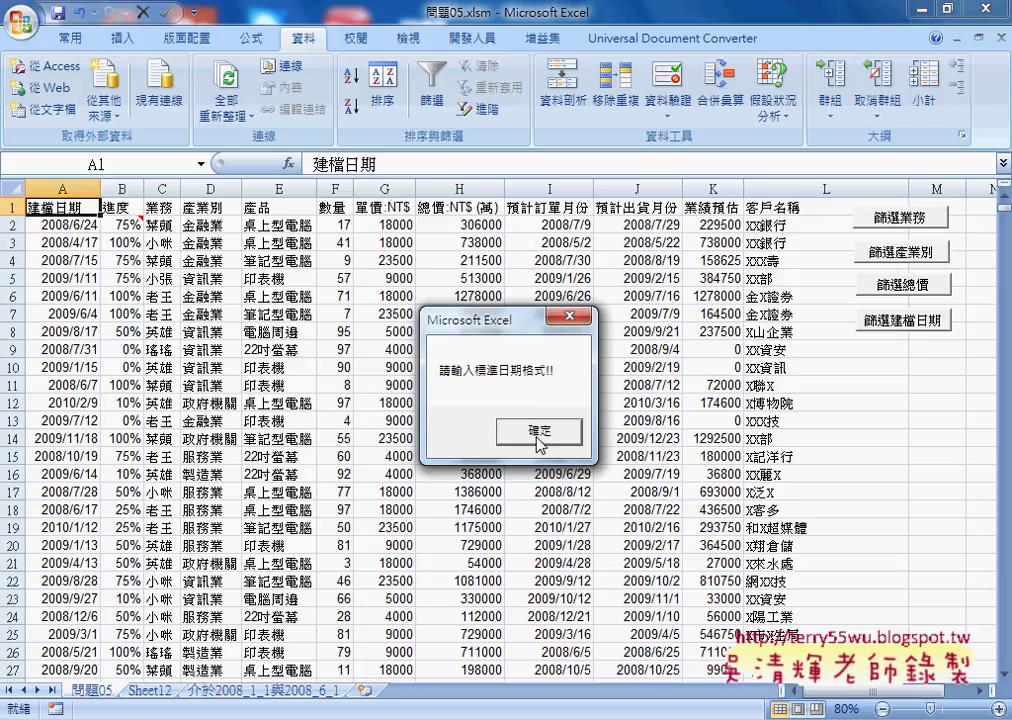
click(538, 433)
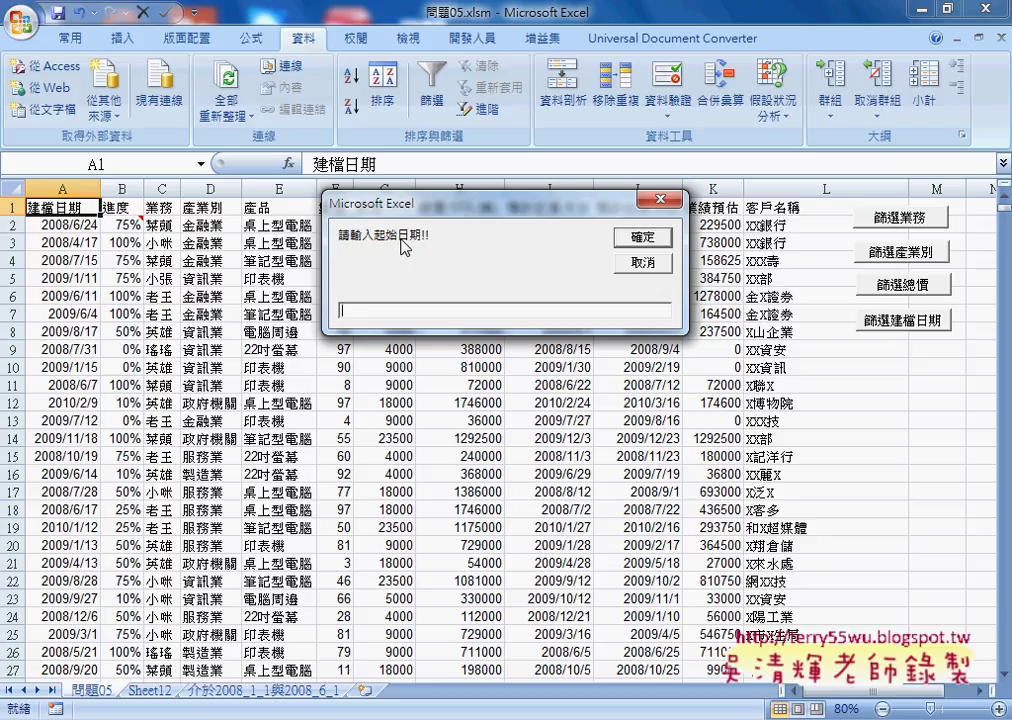
text(200)
text(6/)
text(1/1)
click(640, 240)
Step: Enter invalid end date 2003, dismiss the warning, then enter end date 2006/6/1
text(2003)
click(643, 238)
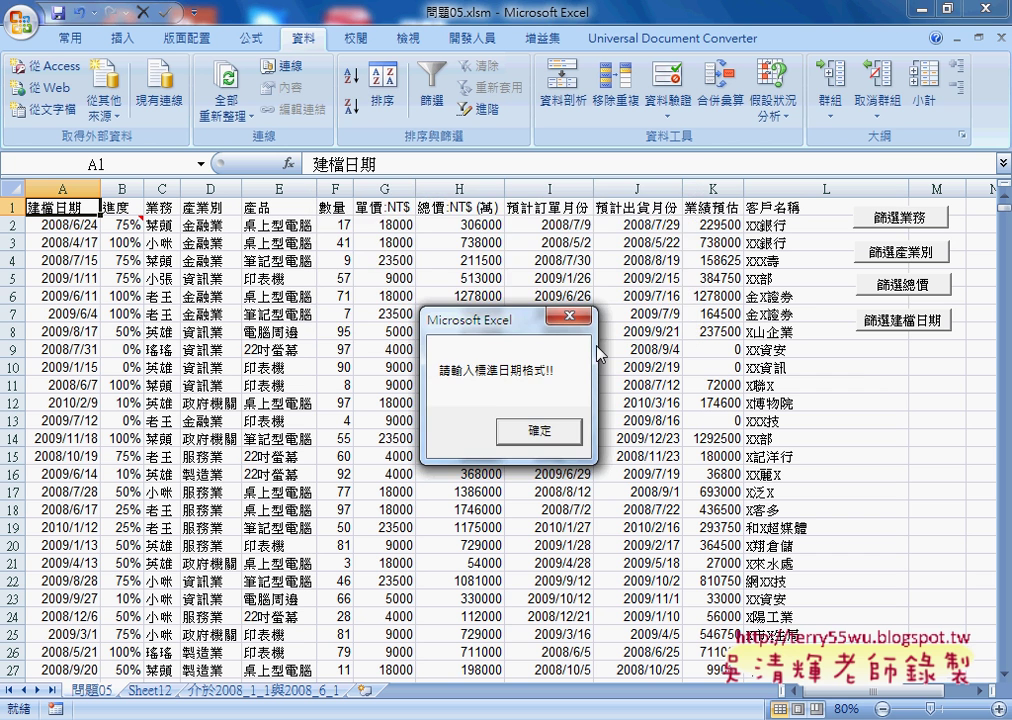
click(553, 432)
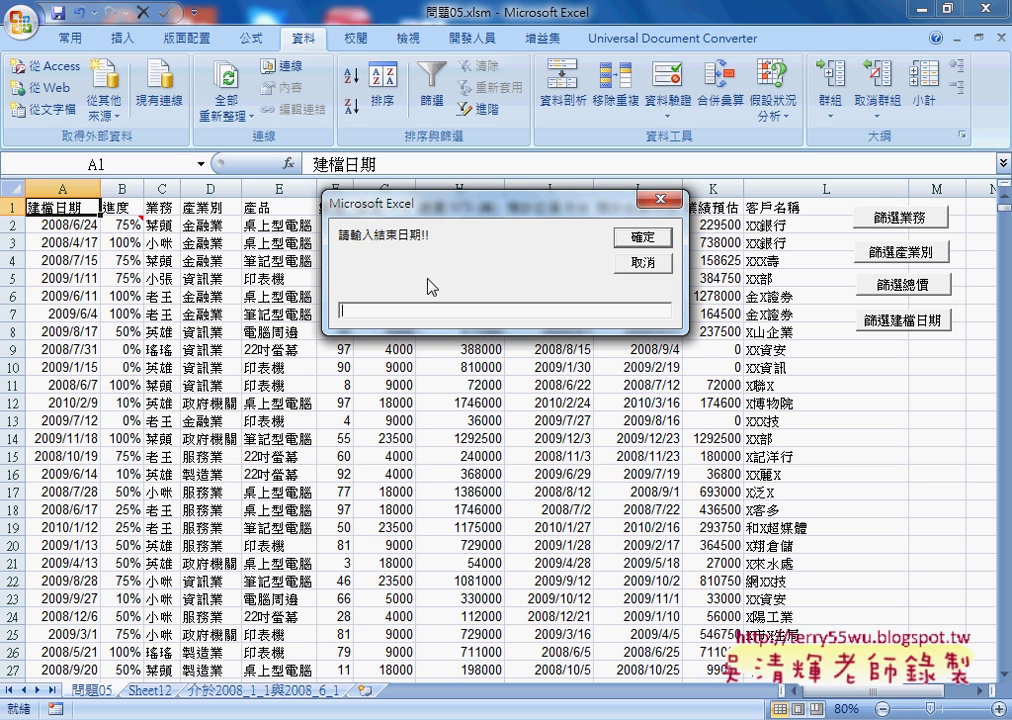
text(2006/)
text(6/1)
click(643, 237)
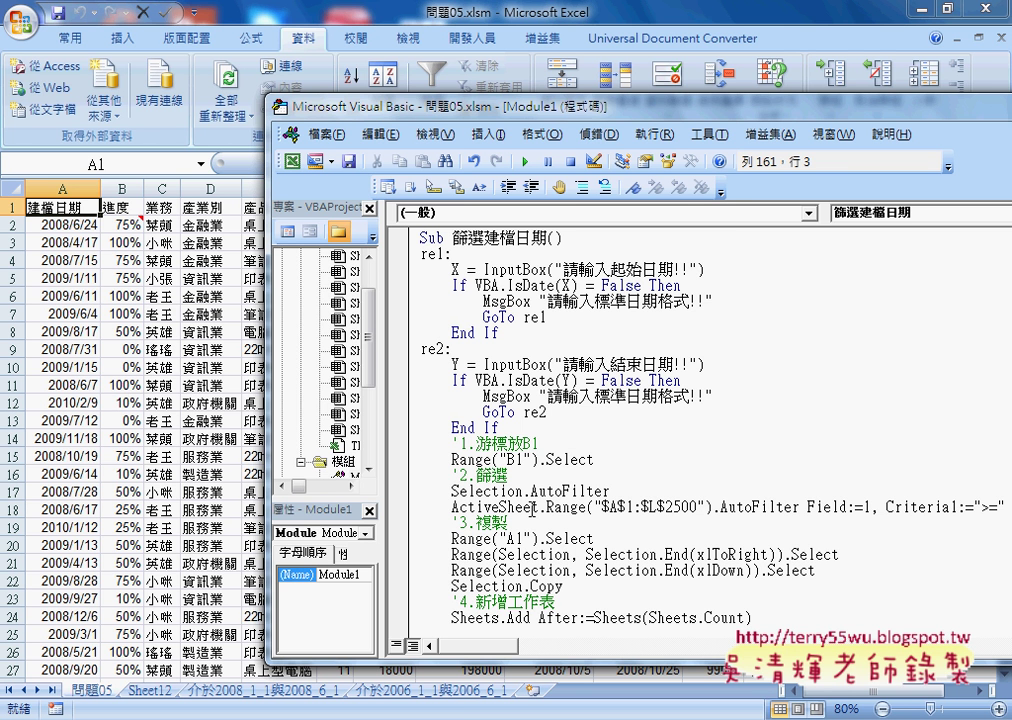
mouse_move(522, 112)
mouse_down()
mouse_move(350, 62)
mouse_move(240, 84)
mouse_up()
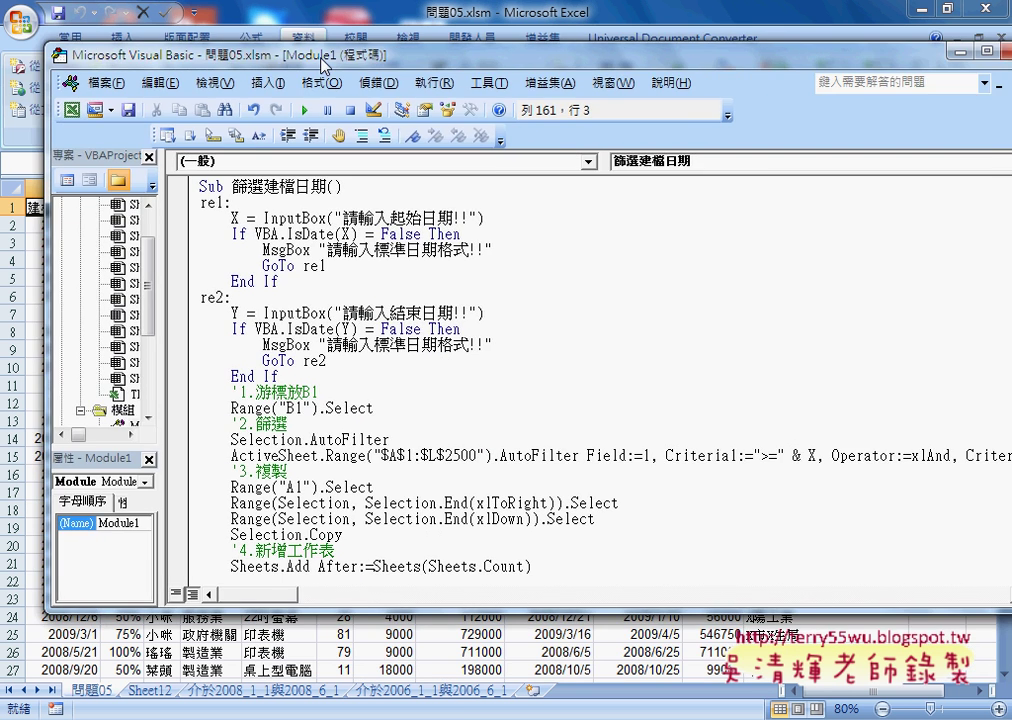
scroll(466, 380, down, 3)
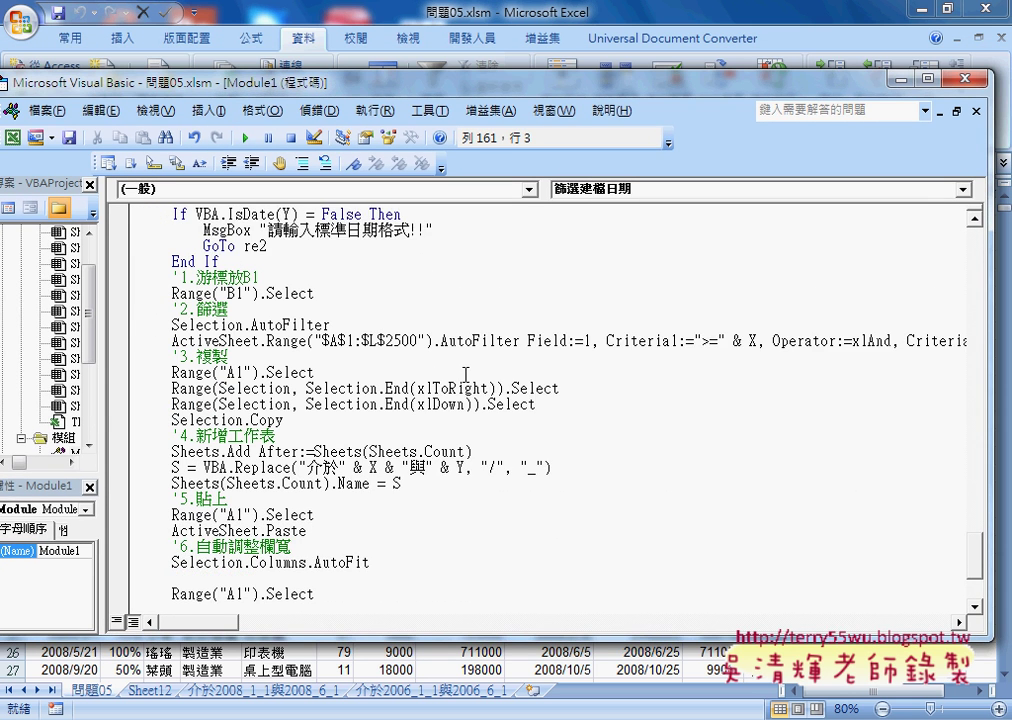
scroll(465, 375, down, 1)
mouse_move(401, 436)
mouse_down()
mouse_move(173, 435)
mouse_move(129, 421)
mouse_up()
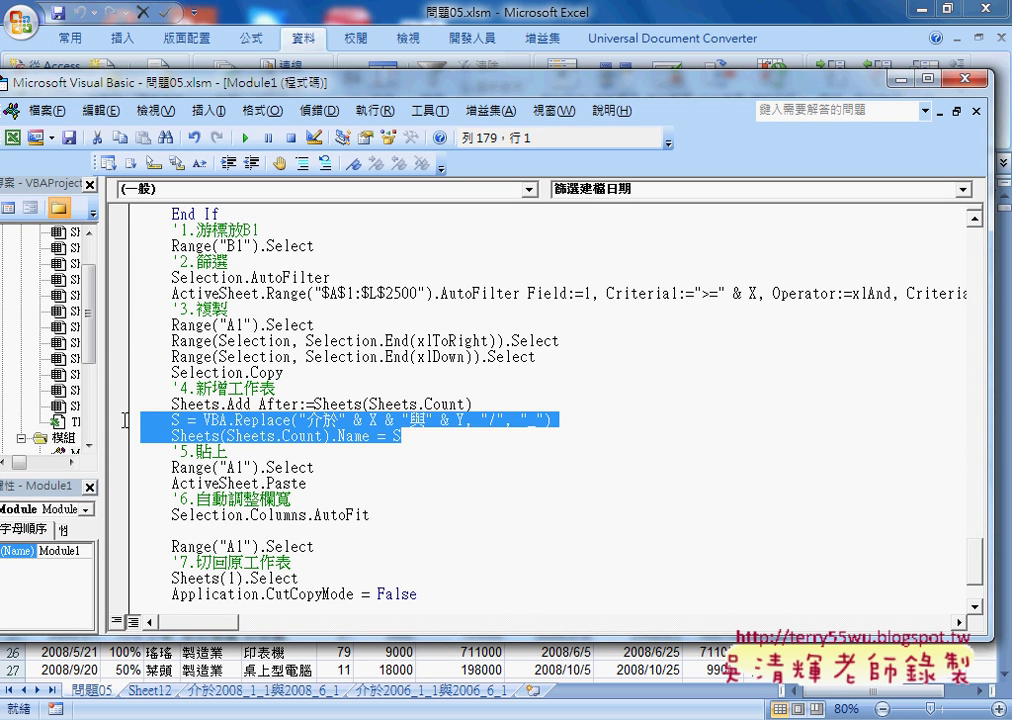
scroll(232, 310, up, 4)
scroll(232, 310, up, 1)
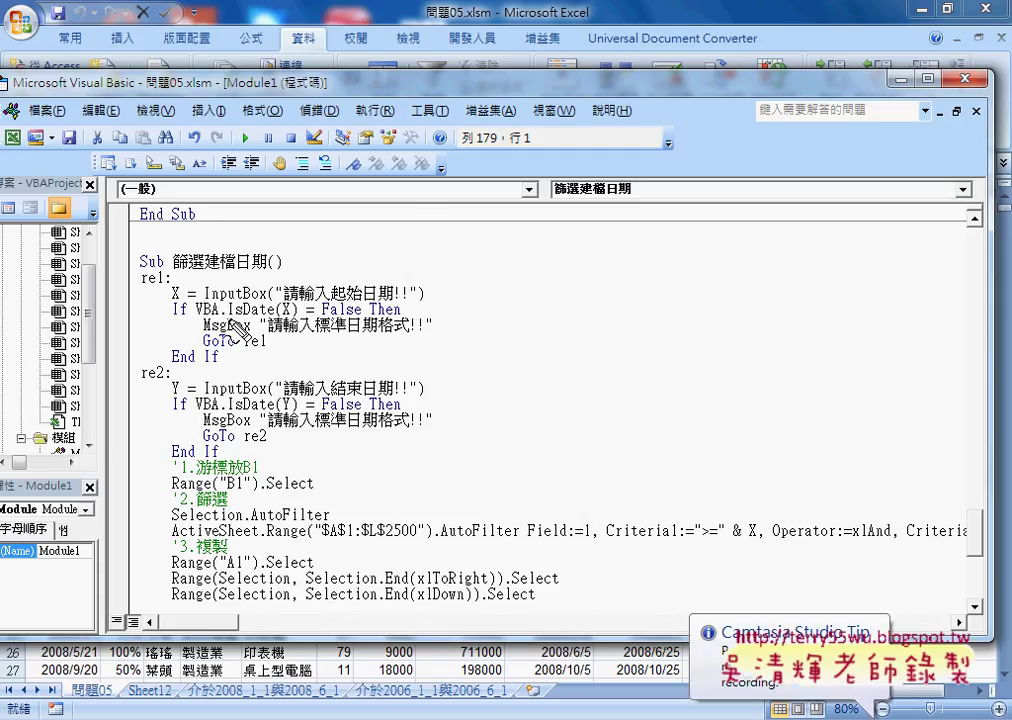
mouse_move(270, 318)
mouse_down()
mouse_move(230, 318)
mouse_move(266, 326)
mouse_up()
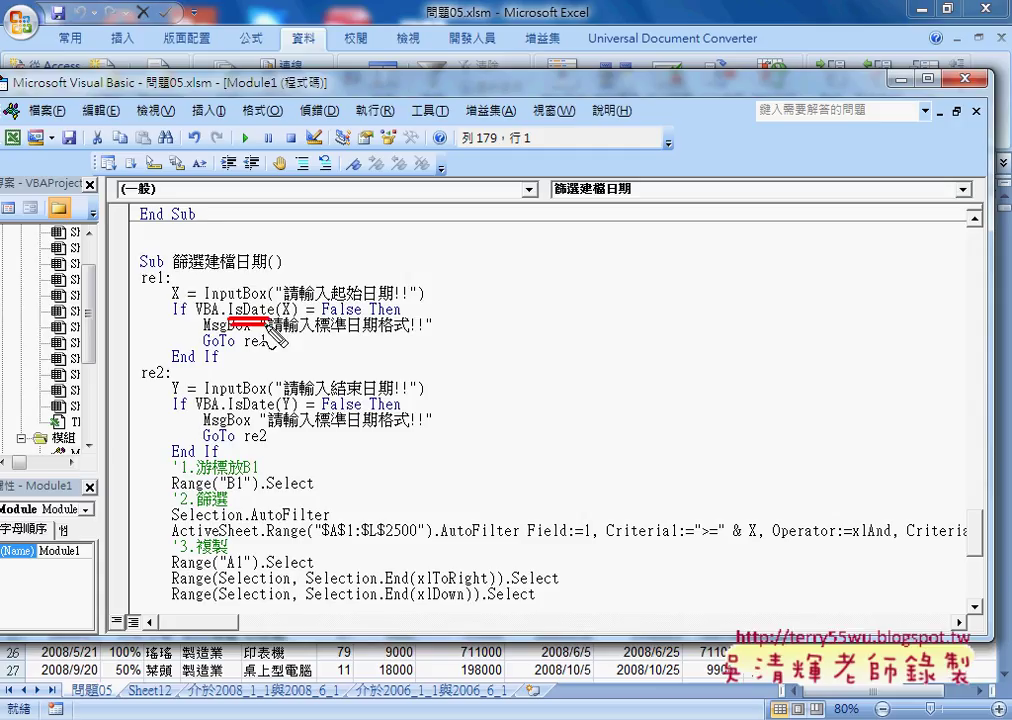
key(Escape)
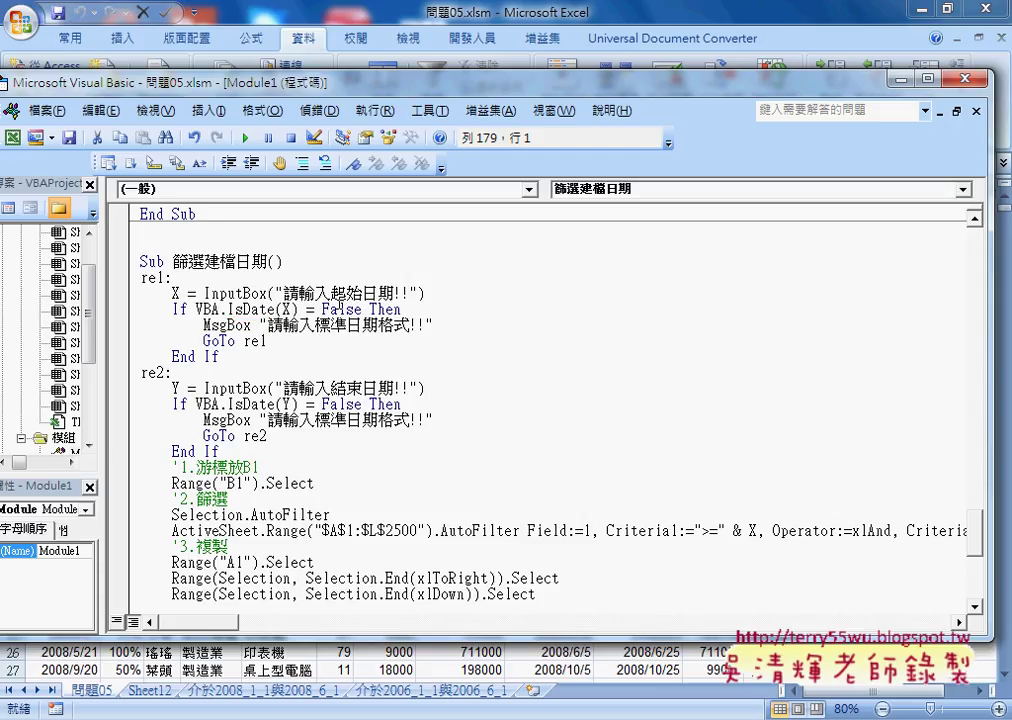
drag(220, 310, 276, 311)
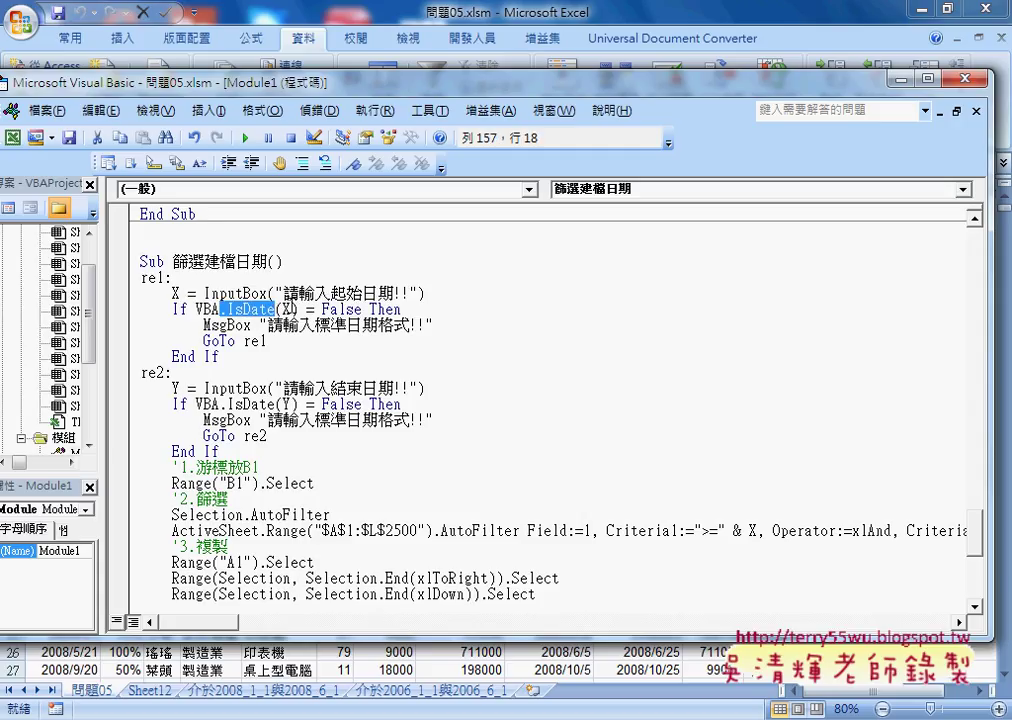
Step: Type .is after VBA. and browse the Is… function list down to IsNumeric
key(Left)
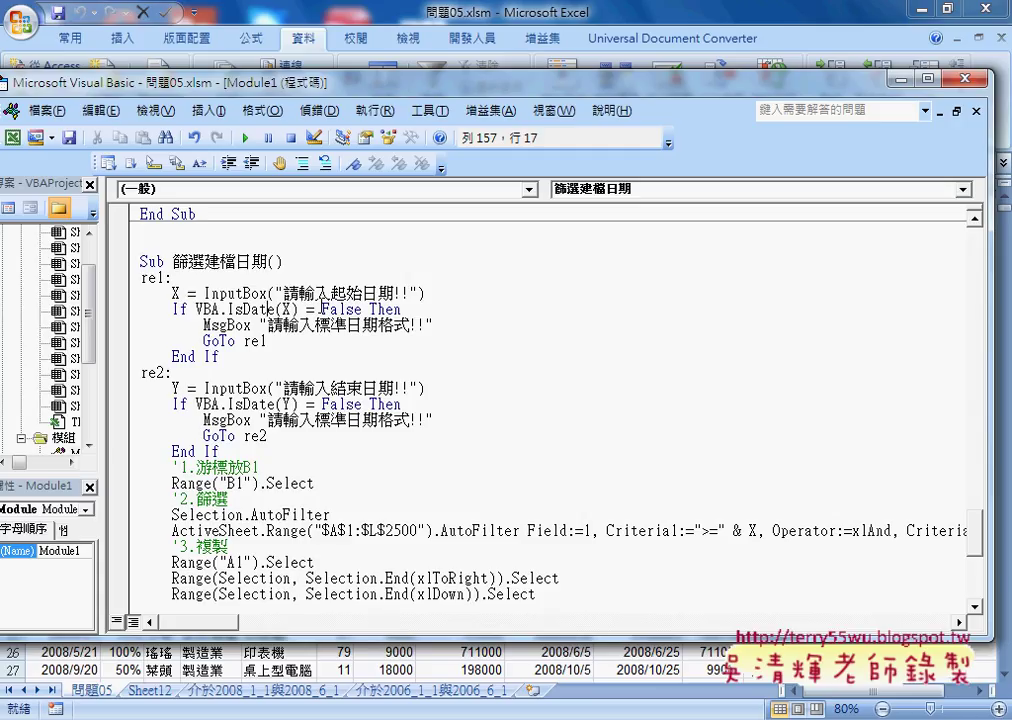
key(Left)
key(Left)
key(Left)
key(Left)
key(Left)
key(Left)
key(Right)
key(Right)
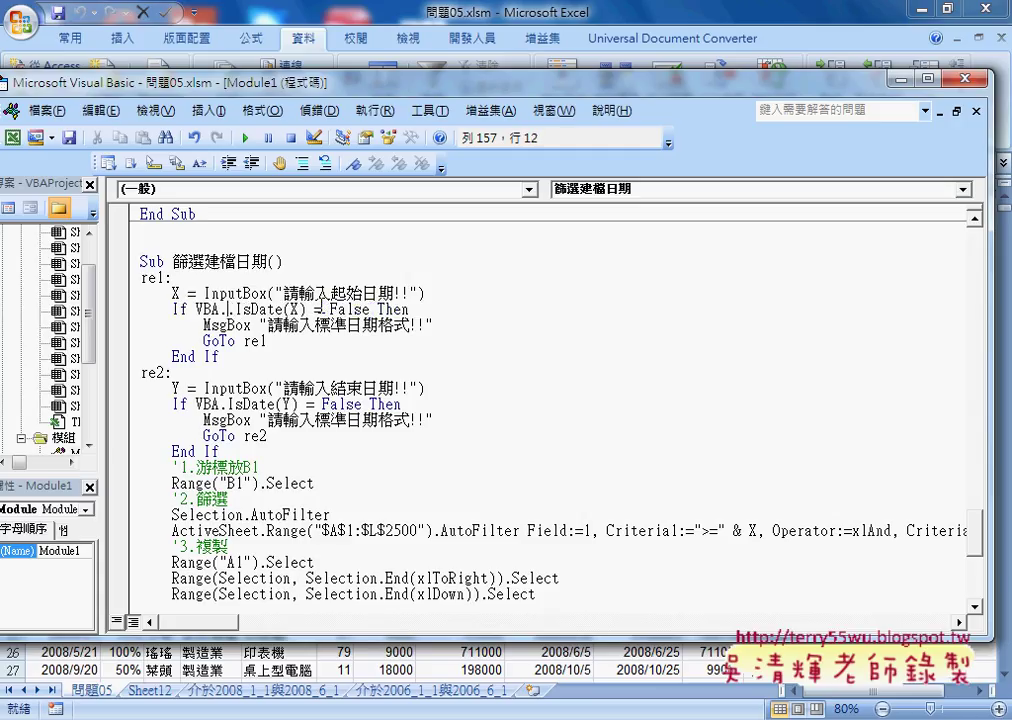
text(.i)
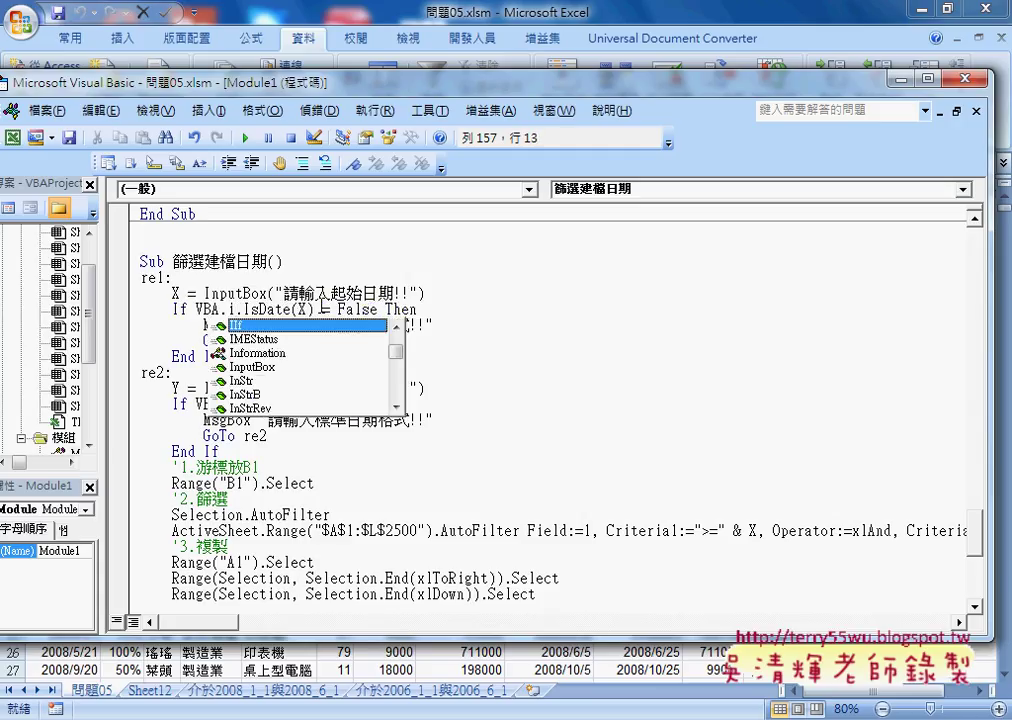
text(s)
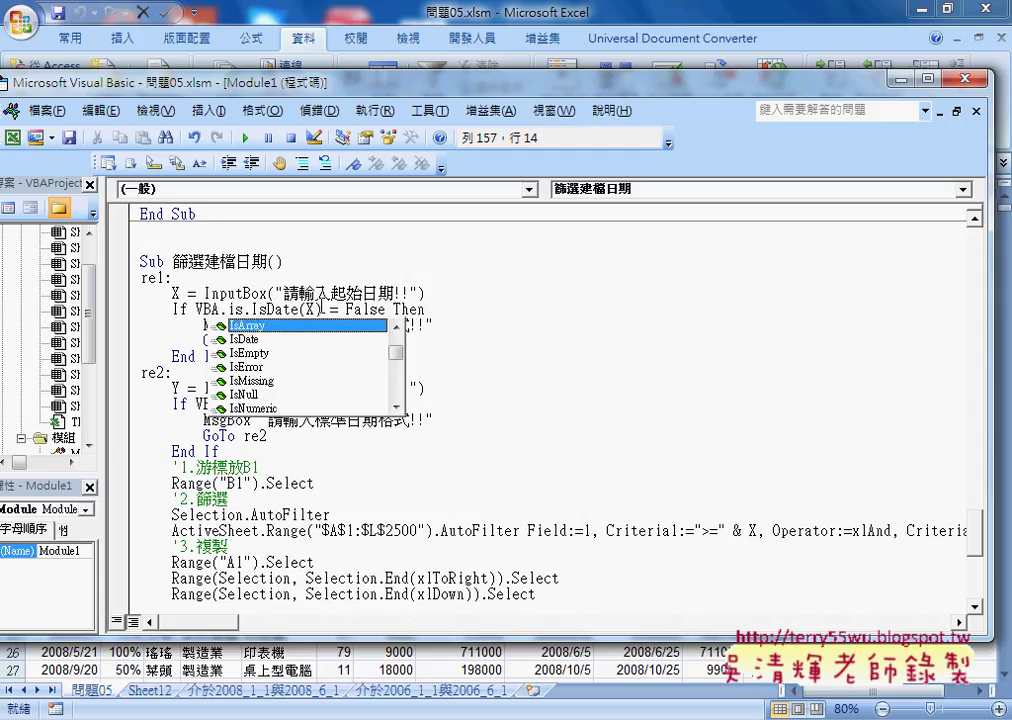
key(Down)
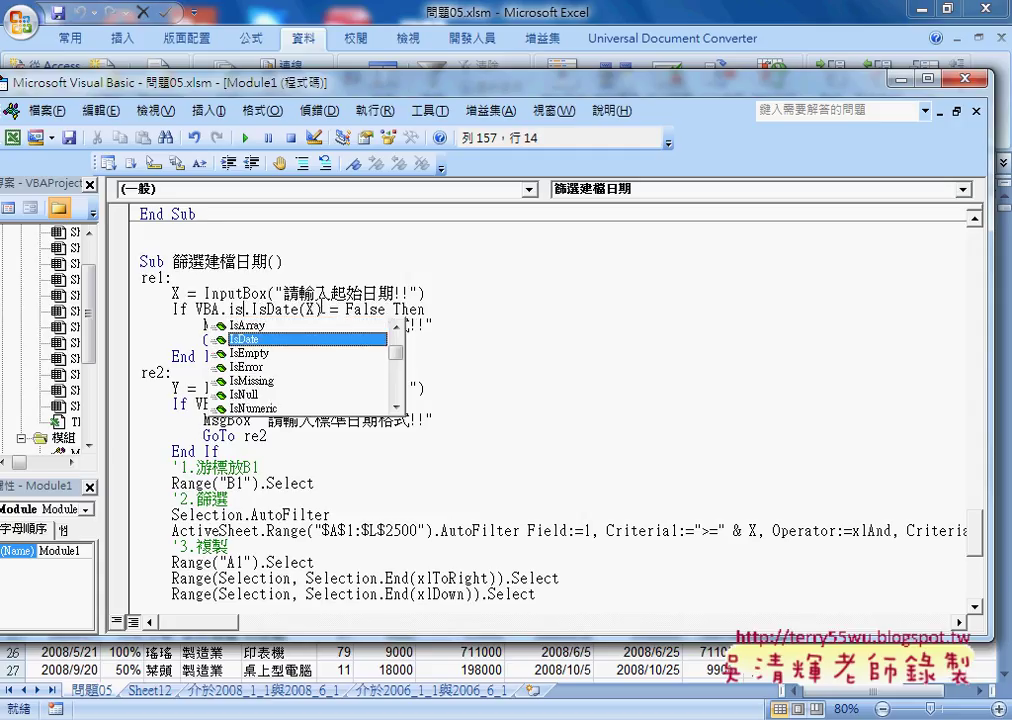
key(Down)
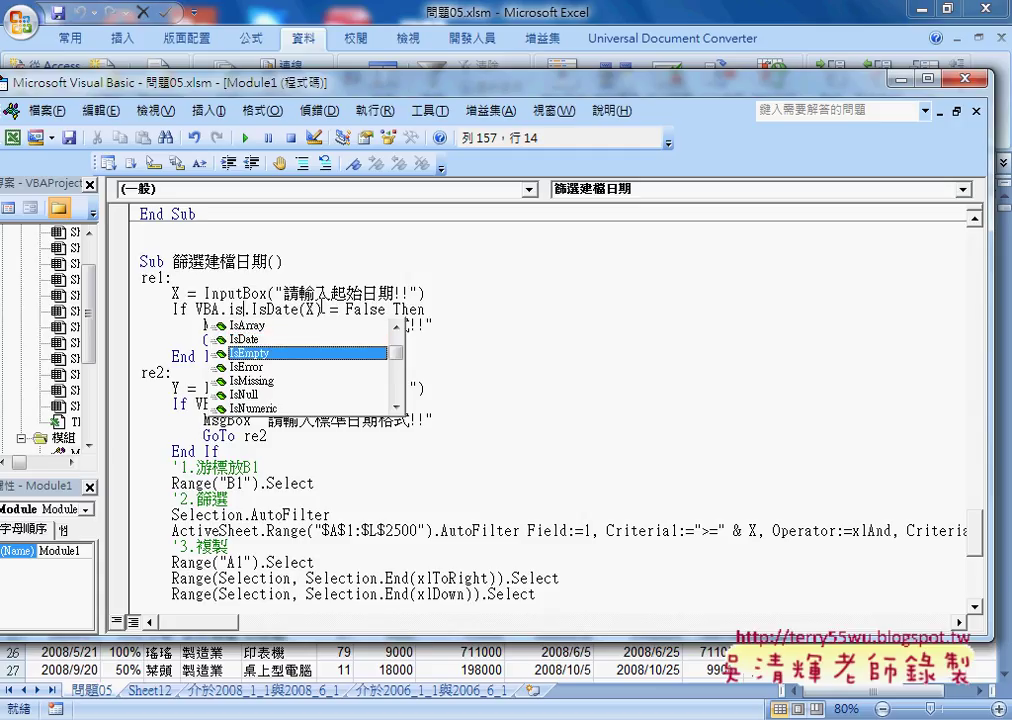
key(Down)
key(Down)
key(Down)
key(Down)
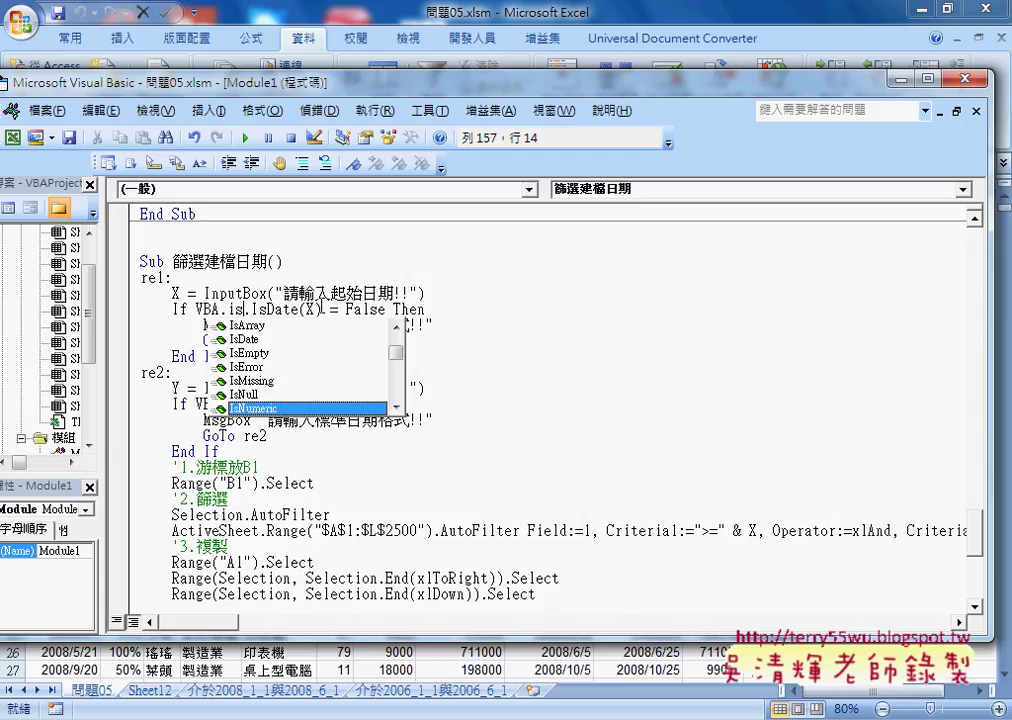
Step: Browse IsEmpty through IsObject, then remove the extra text and show the list at IsDate
click(252, 353)
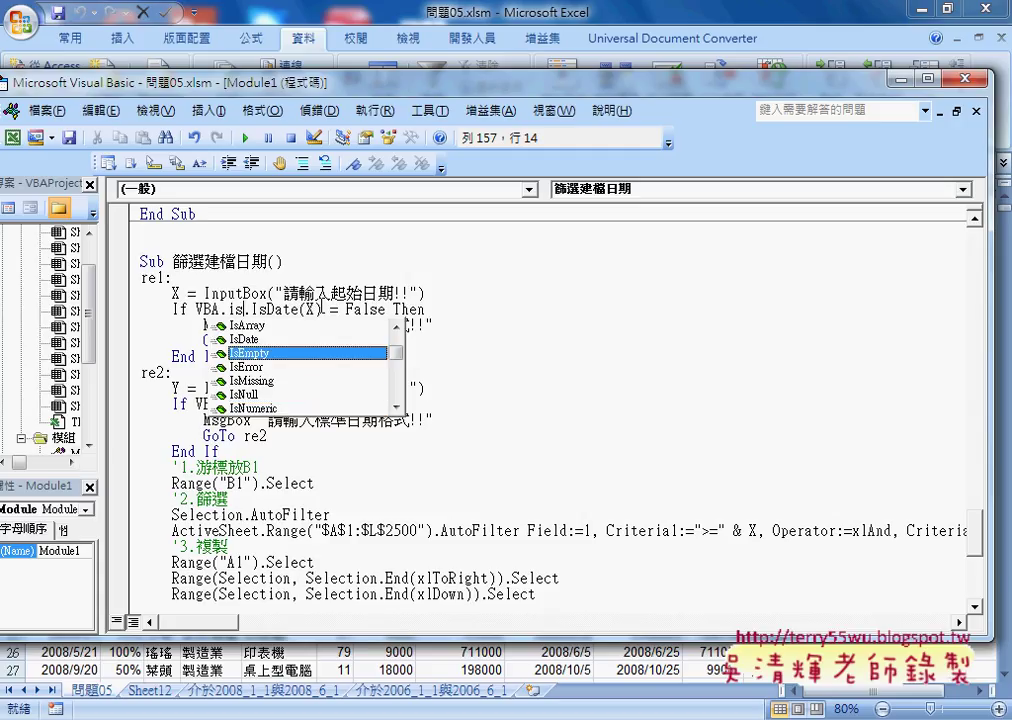
key(Up)
key(Down)
key(Down)
key(Down)
key(Down)
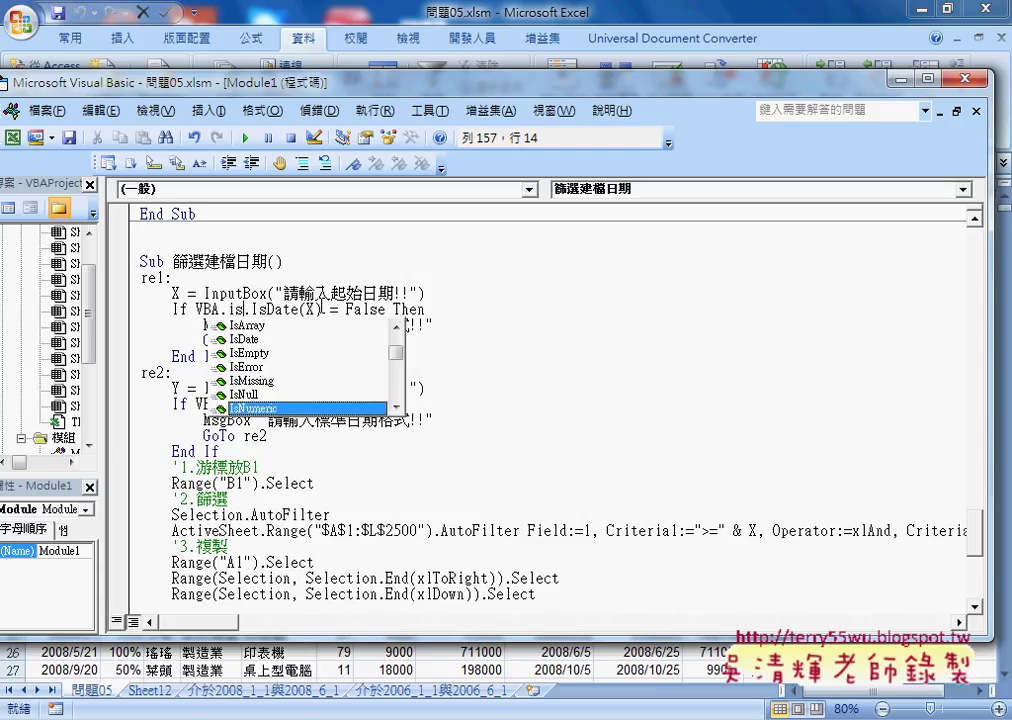
key(Up)
key(Up)
key(Up)
key(Up)
key(Up)
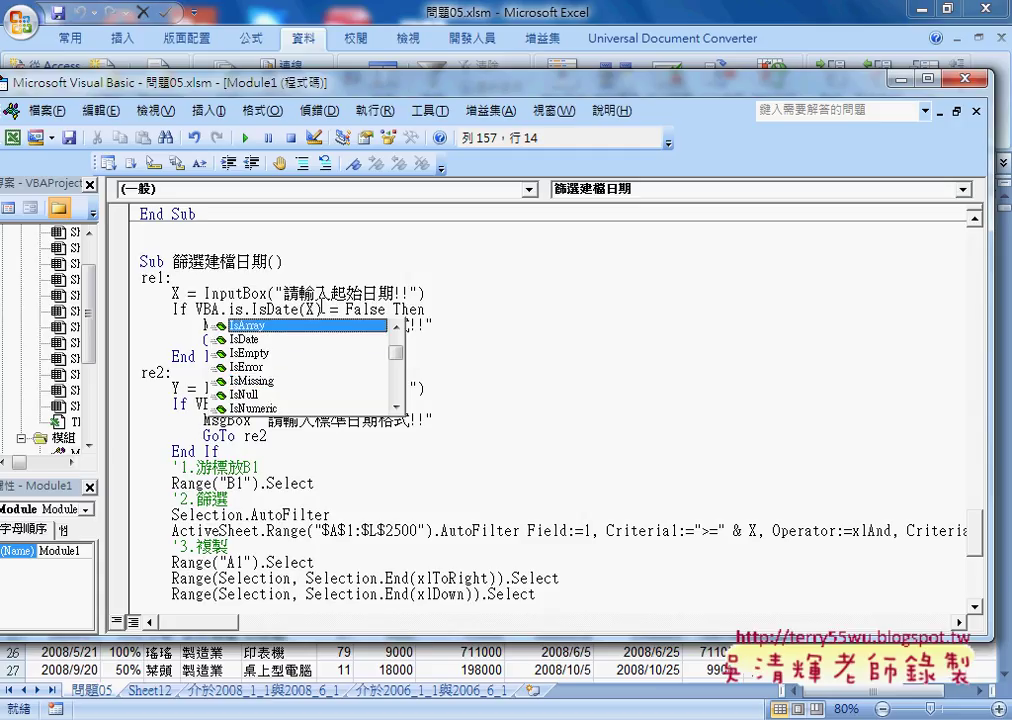
key(Down)
key(Down)
key(Down)
key(Down)
key(Down)
key(Down)
key(Down)
key(Down)
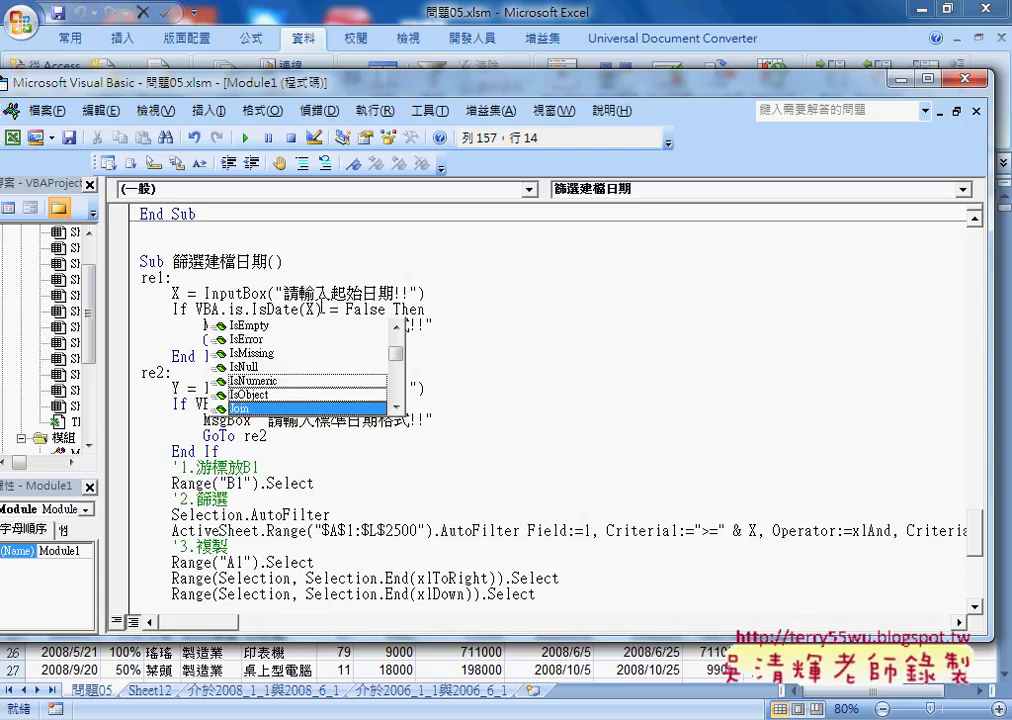
key(Up)
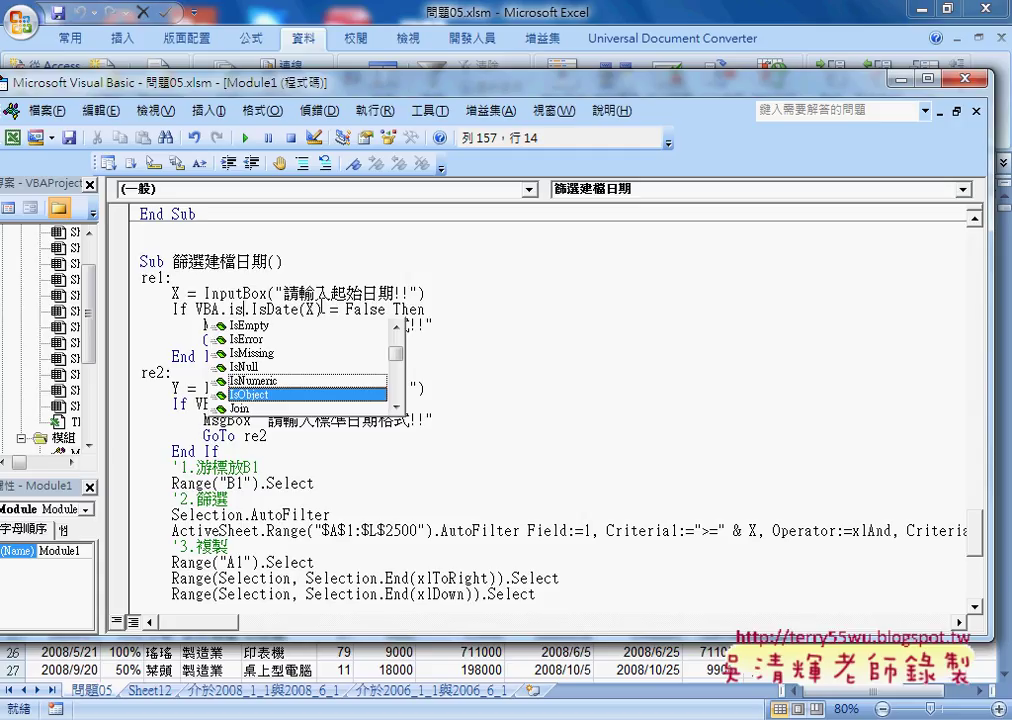
key(BackSpace)
key(BackSpace)
key(ctrl+j)
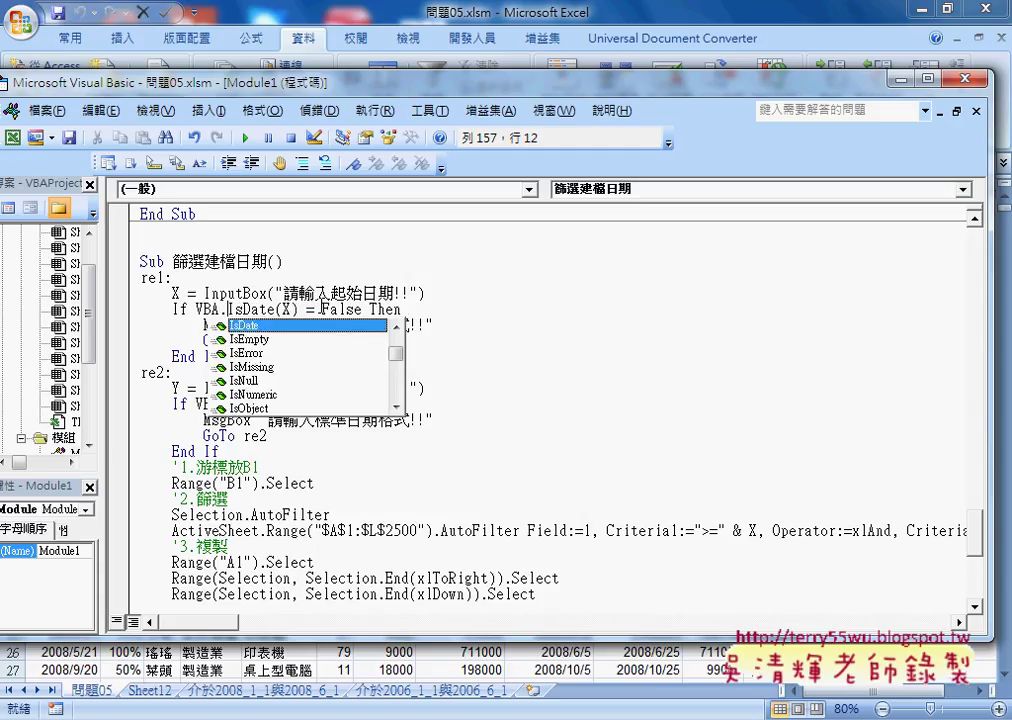